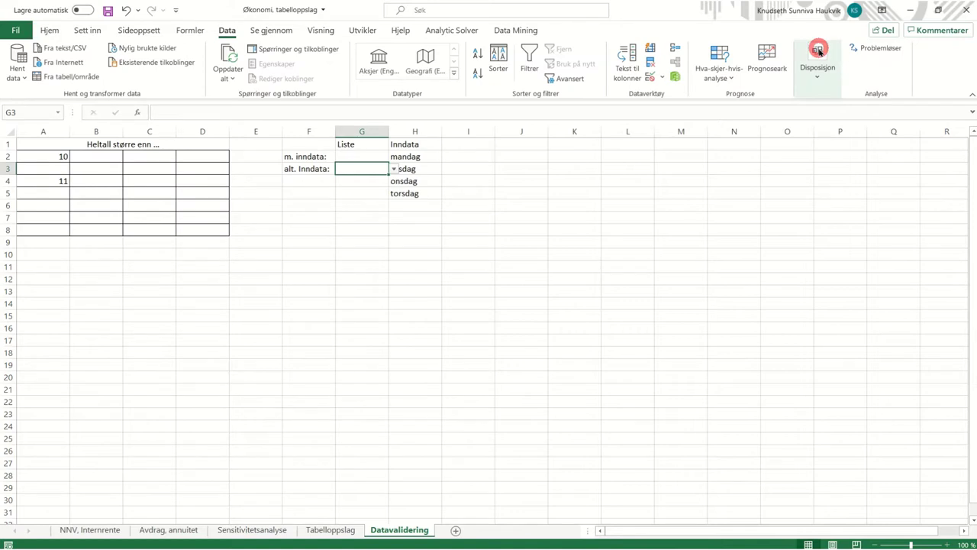
Switch from the Økonomi, tabelloppslag workbook to the open Formler workbook.
left_click(326, 30)
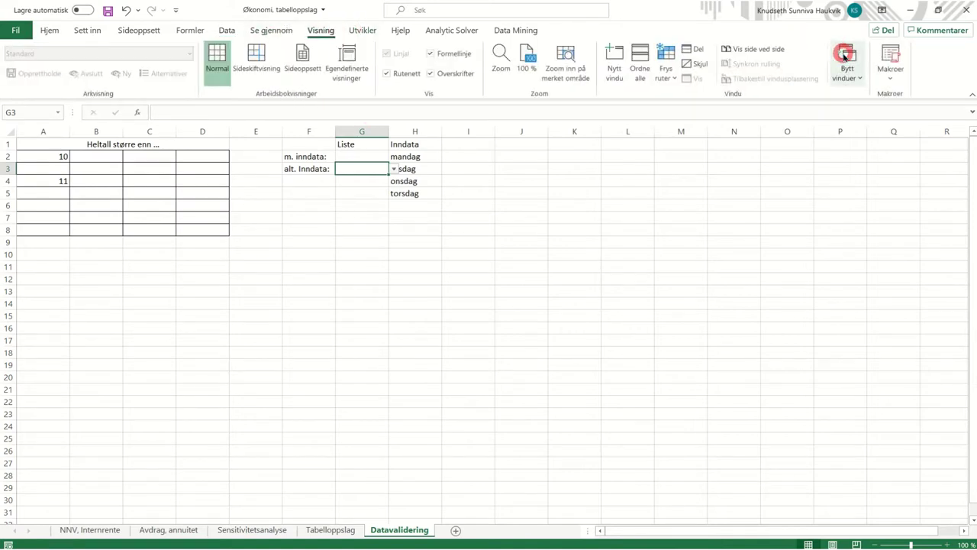
left_click(844, 56)
left_click(863, 96)
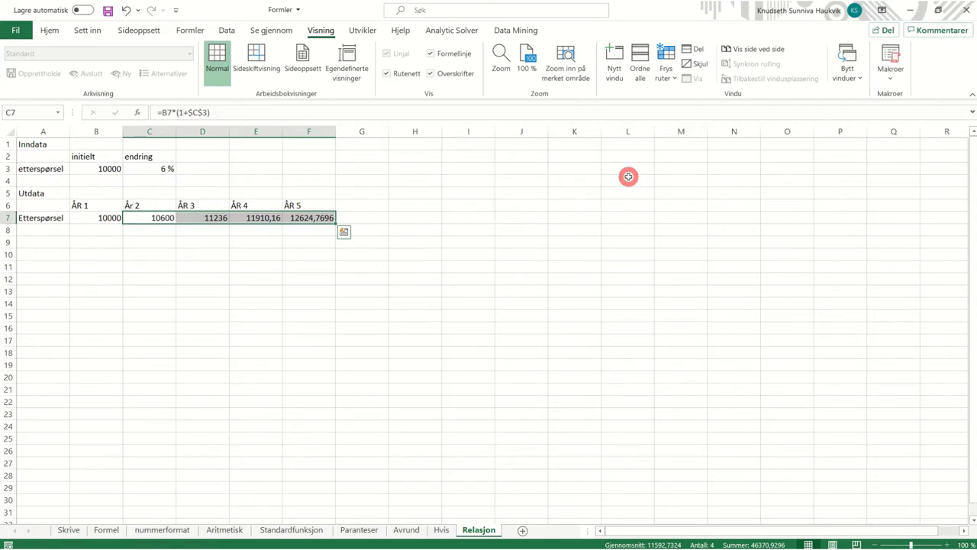
mouse_move(303, 547)
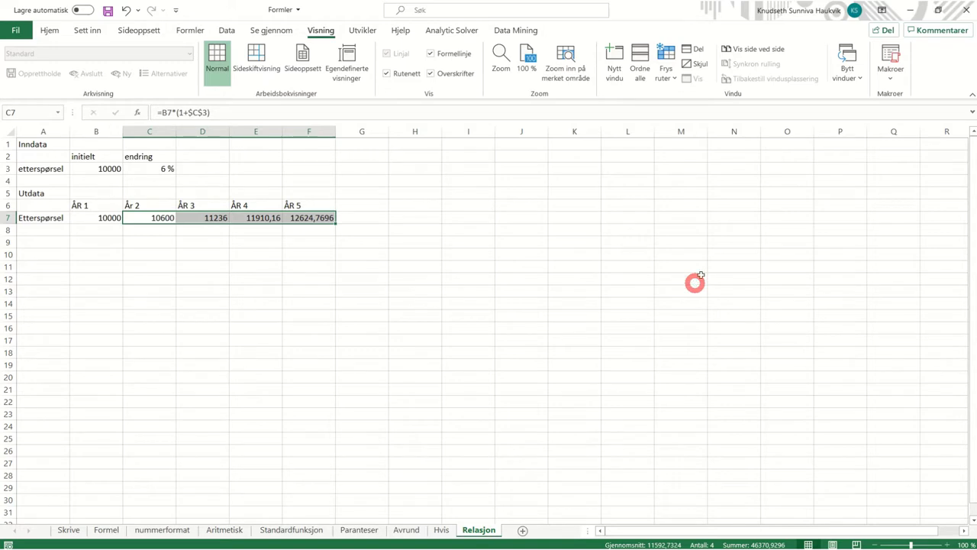
Arrange the open workbook windows with the Side ved side option, and maximize the Økonomi, tabelloppslag window.
left_click(859, 81)
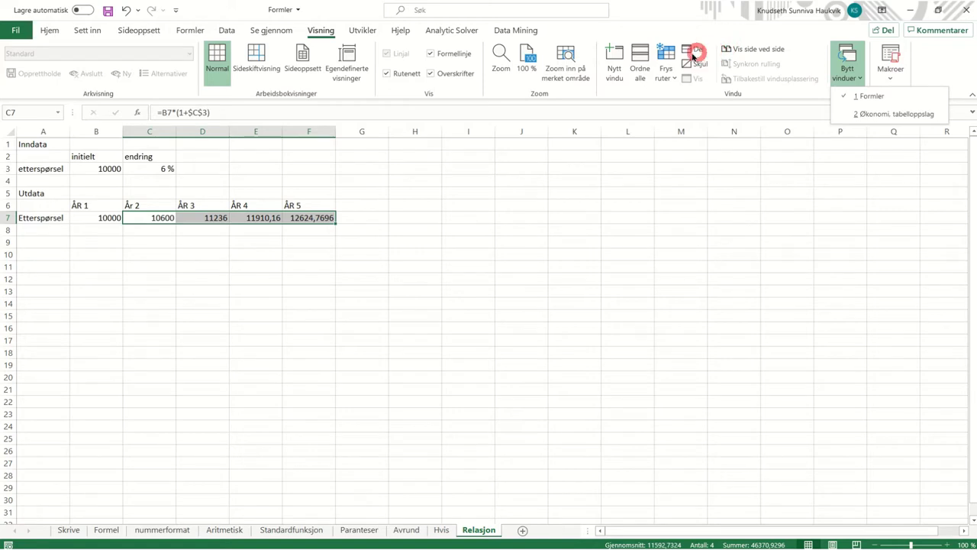
left_click(640, 61)
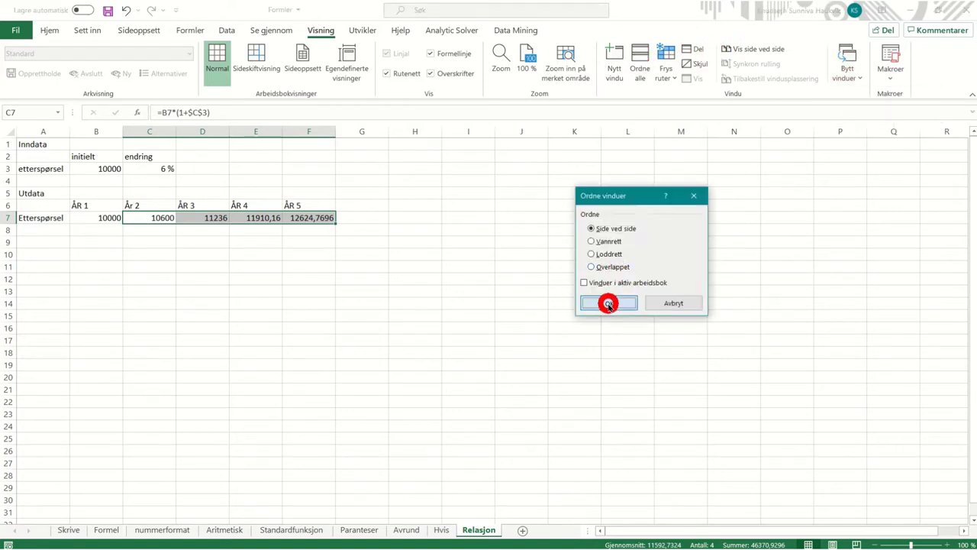
left_click(609, 303)
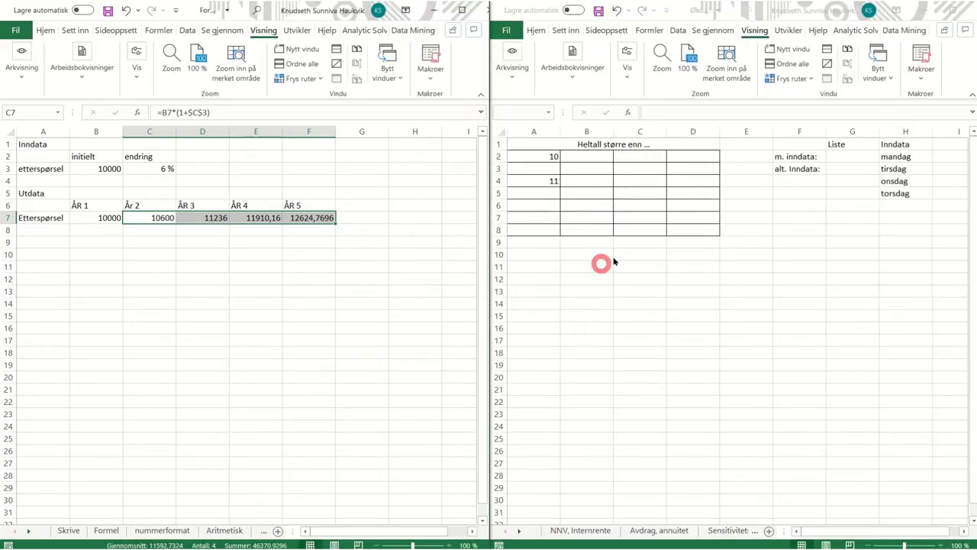
left_click(951, 9)
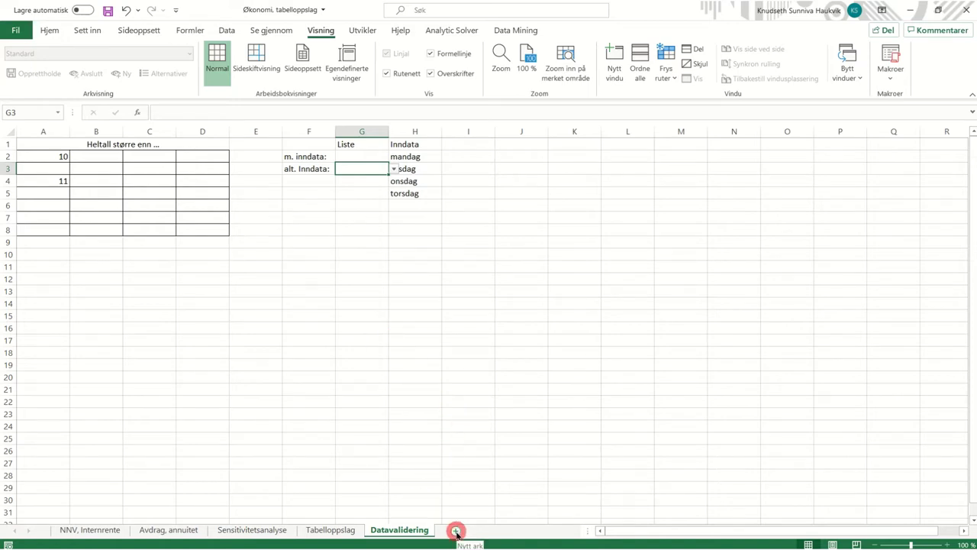
Insert three blank worksheets, Ark1, Ark2 and Ark3, after the Datavalidering sheet.
left_click(48, 29)
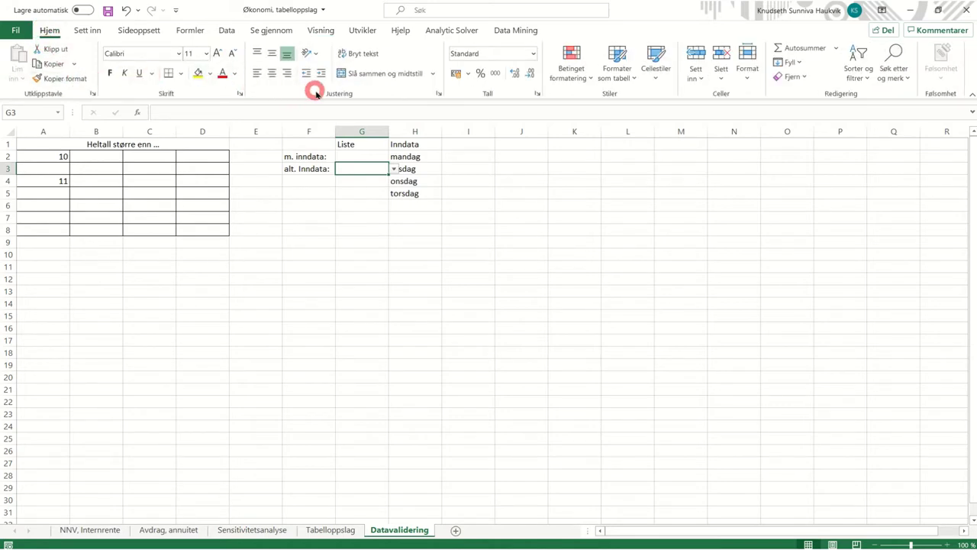
left_click(695, 77)
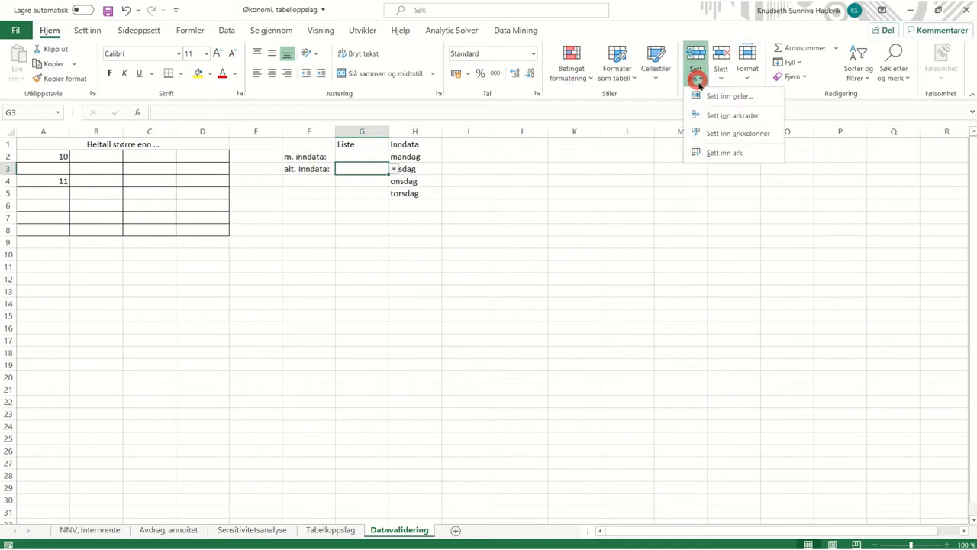
left_click(755, 154)
mouse_move(382, 530)
left_mouse_down()
mouse_move(468, 533)
mouse_move(371, 530)
left_mouse_up()
left_click(458, 528)
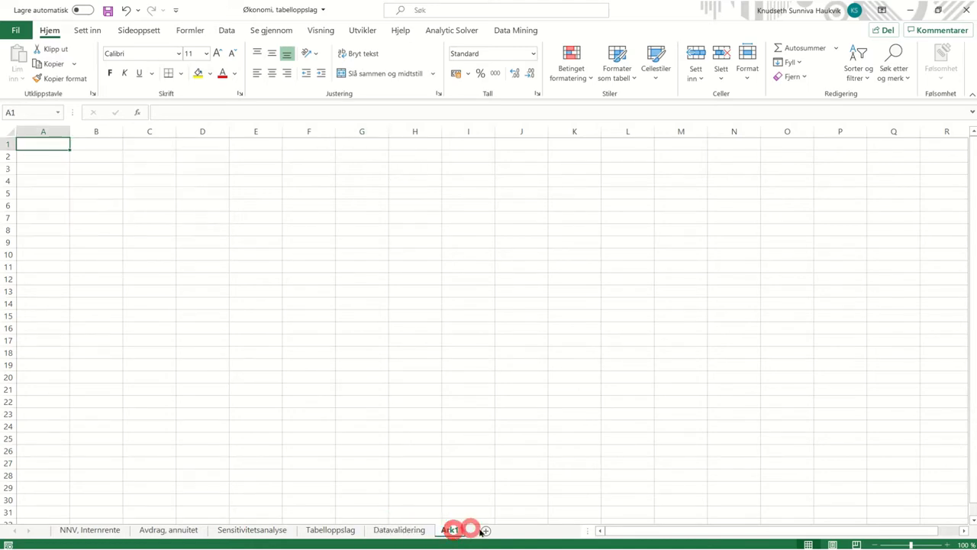
left_click(485, 530)
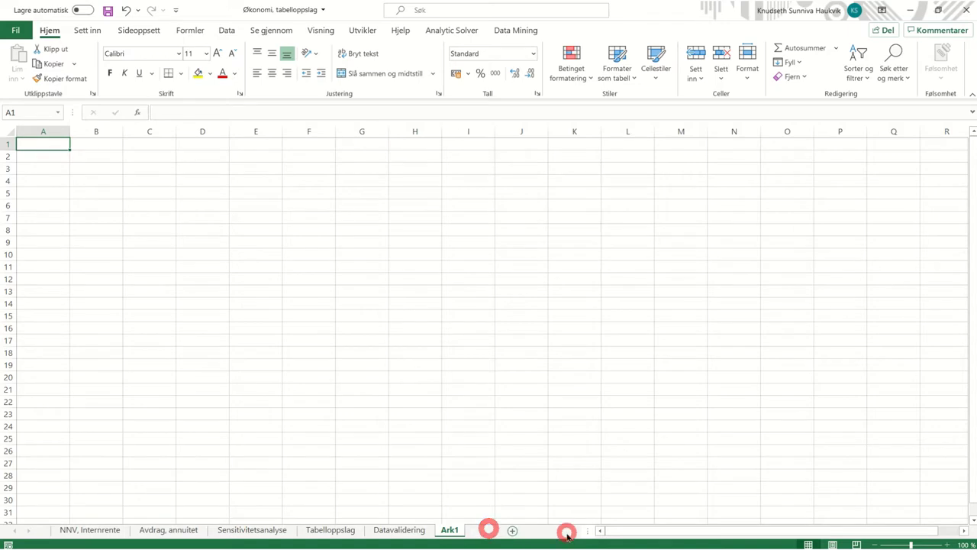
left_click(518, 531)
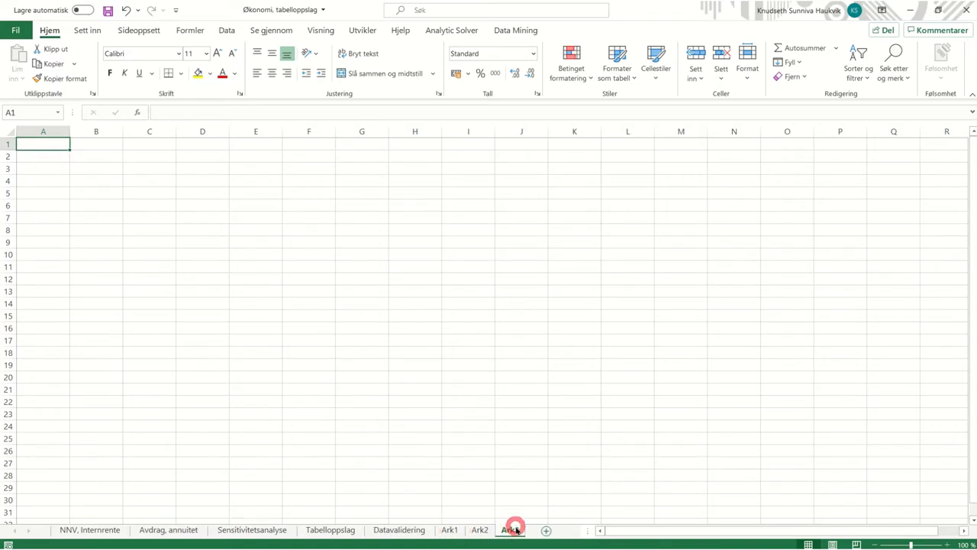
Rename the Ark1 worksheet as Test.
left_click(451, 530)
right_click(452, 531)
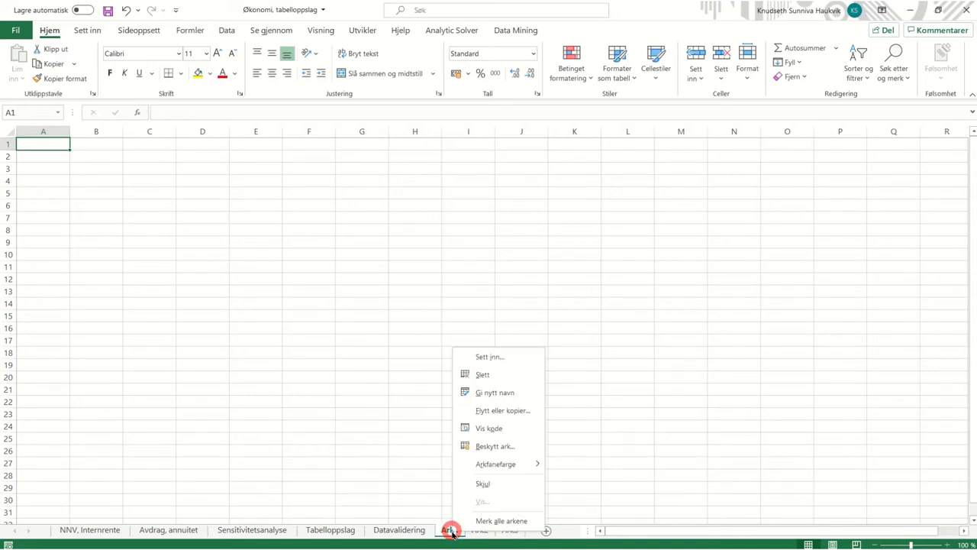
left_click(517, 392)
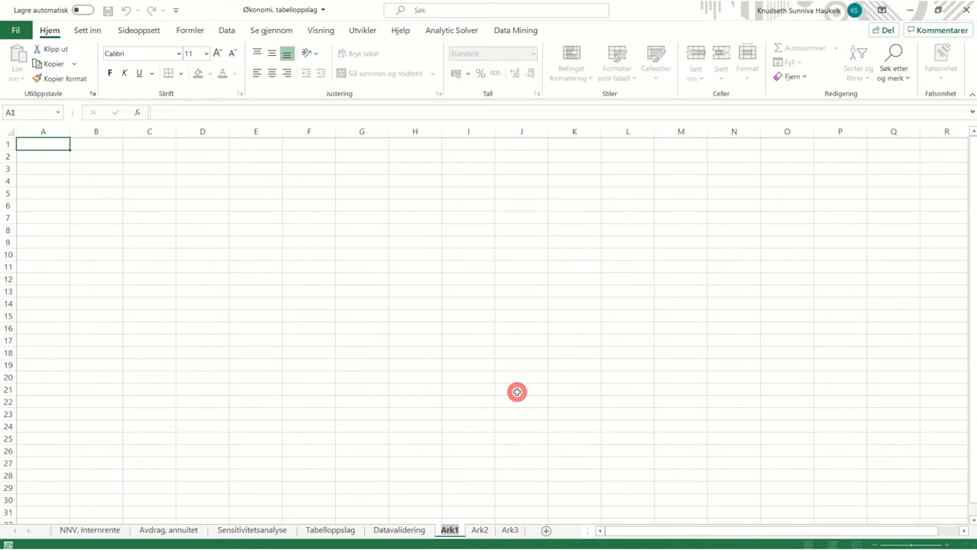
type("Test")
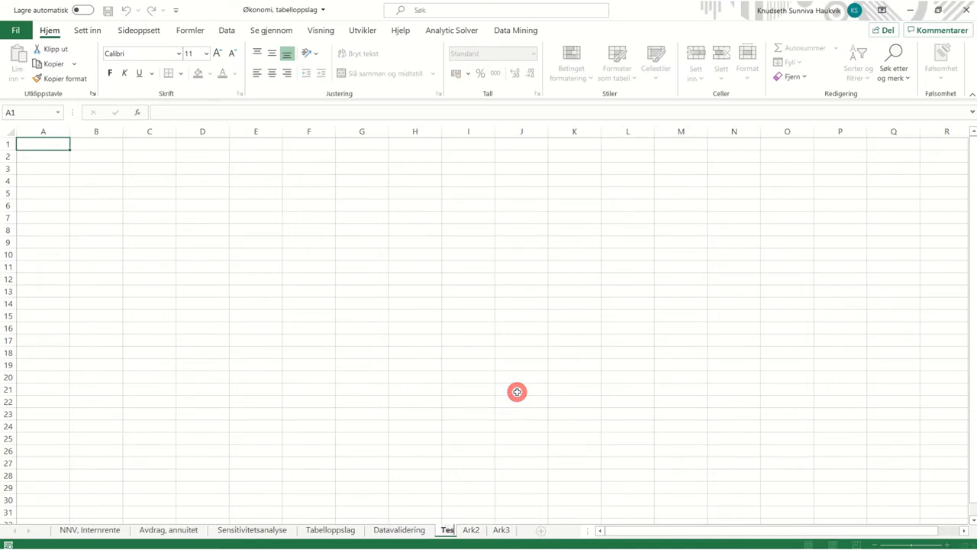
key("Return")
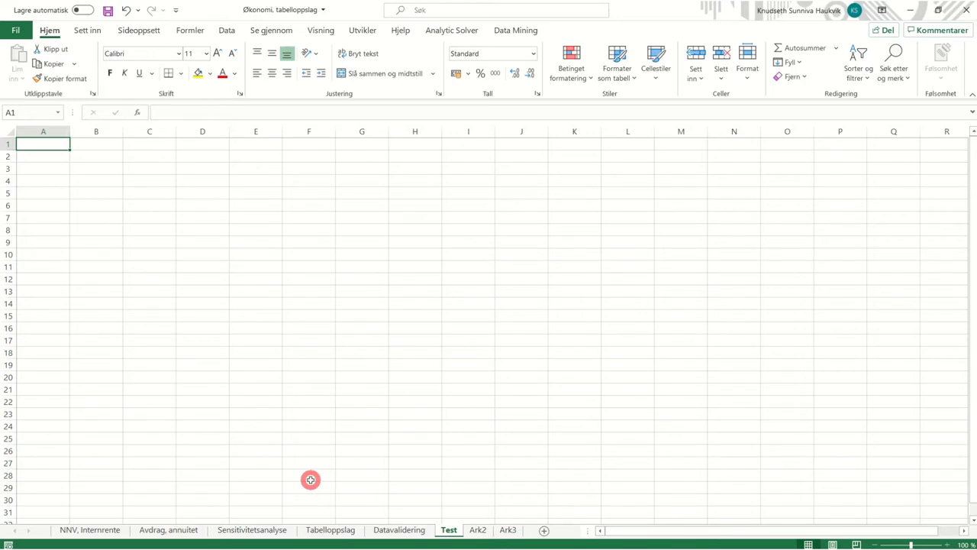
Browse the NNV, Internrente, Avdrag, annuitet, Sensitivitetsanalyse and Tabelloppslag sheets, and return to NNV, Internrente.
left_click(84, 531)
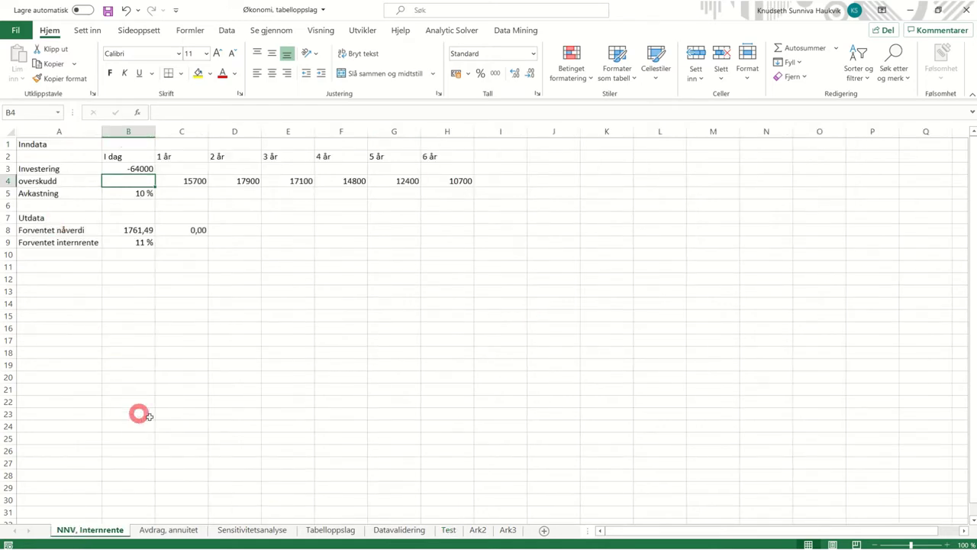
left_click(186, 530)
left_click(231, 532)
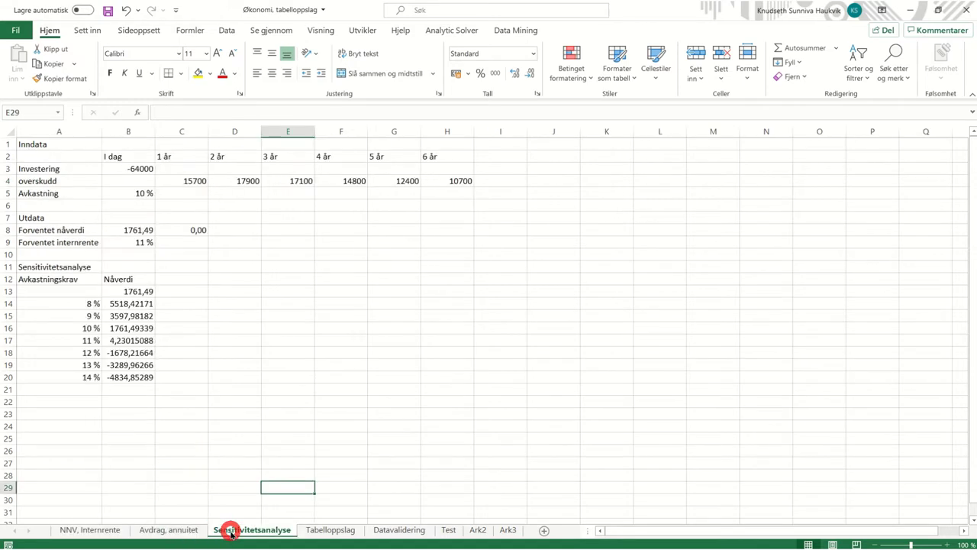
left_click(310, 528)
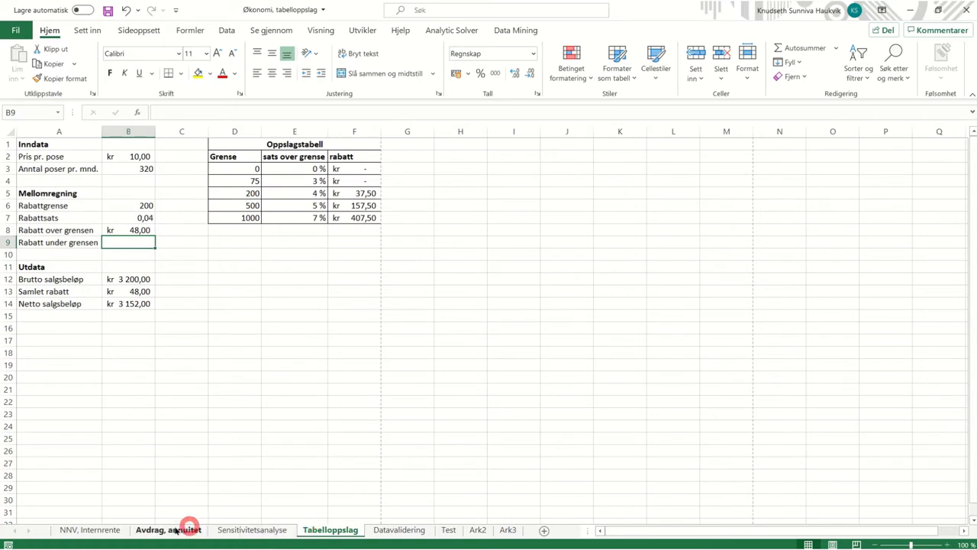
left_click(115, 529)
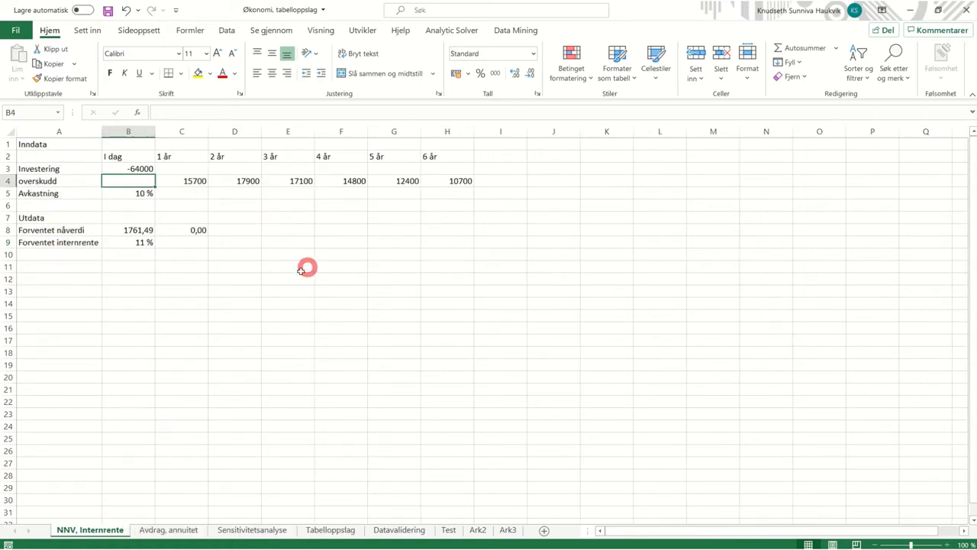
Create a copy of the NNV, Internrente sheet in the same workbook, placed before Avdrag, annuitet.
right_click(73, 534)
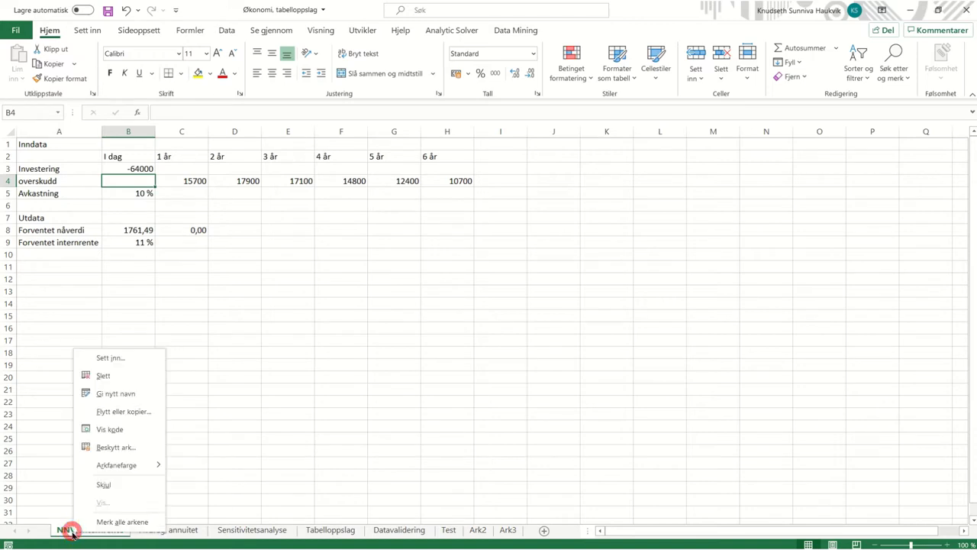
left_click(137, 407)
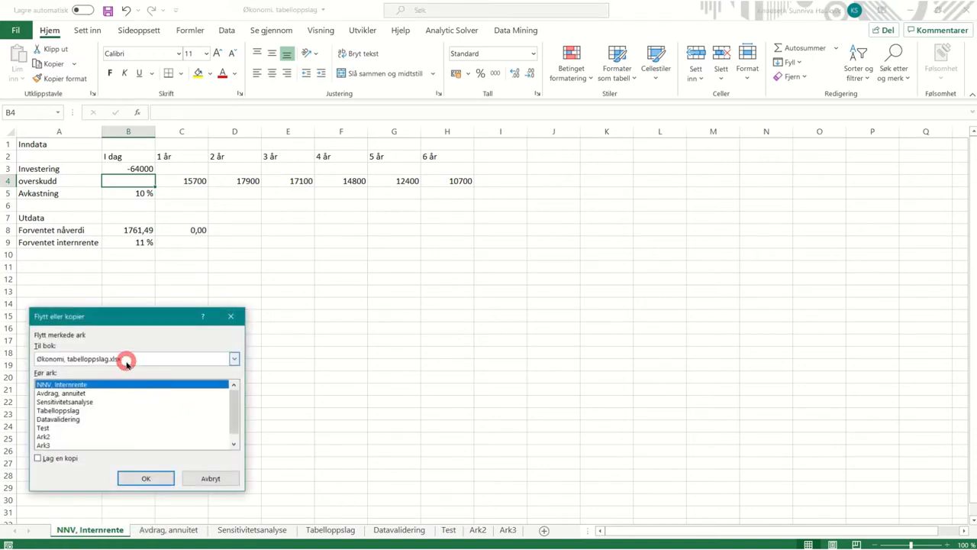
left_click(234, 358)
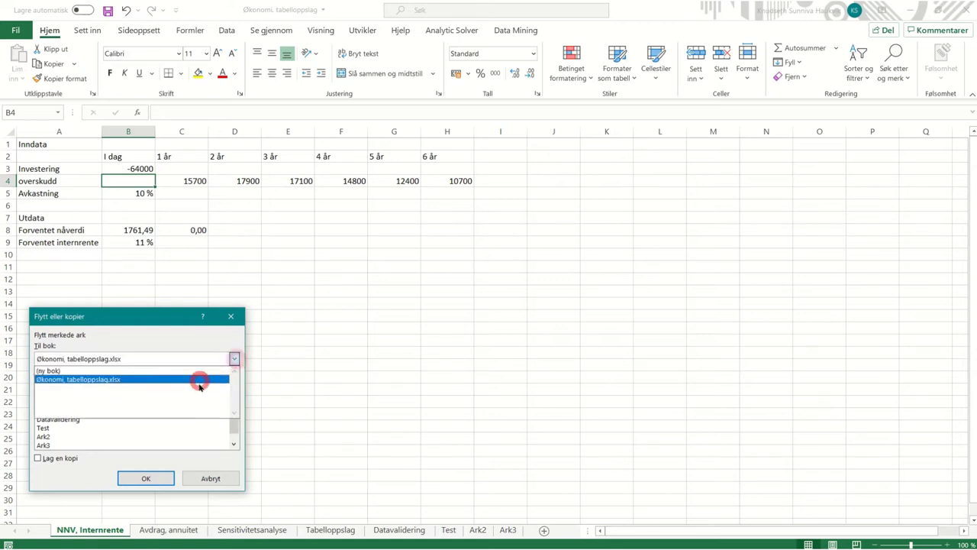
left_click(144, 379)
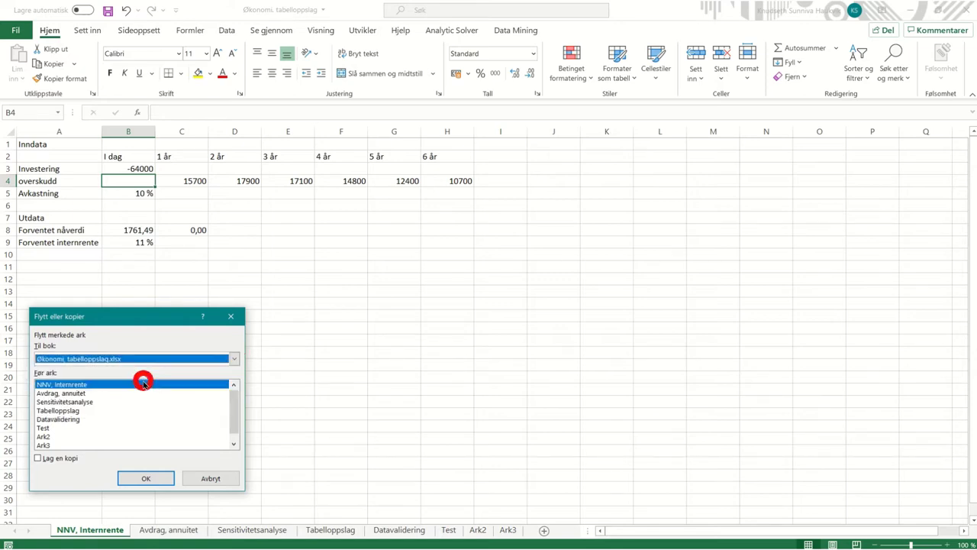
left_click(73, 394)
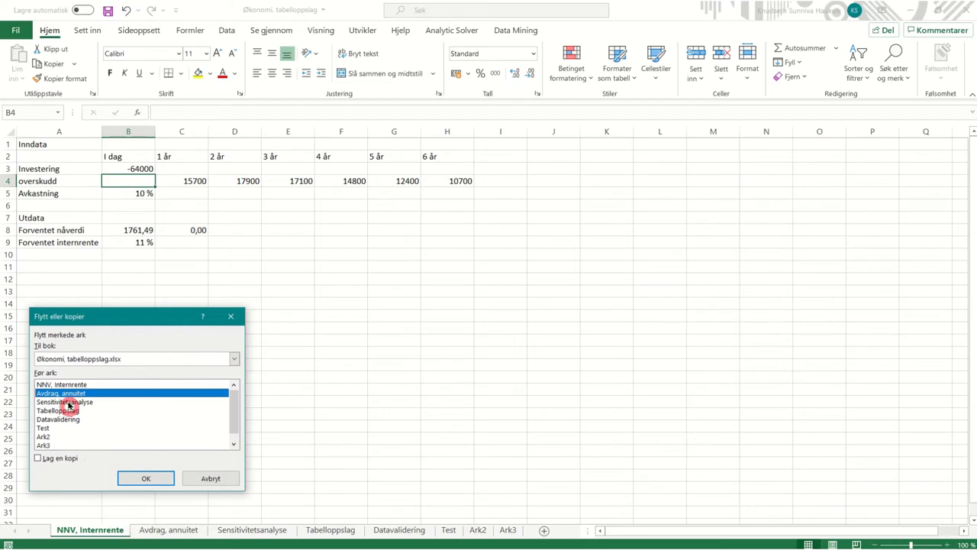
left_click(58, 458)
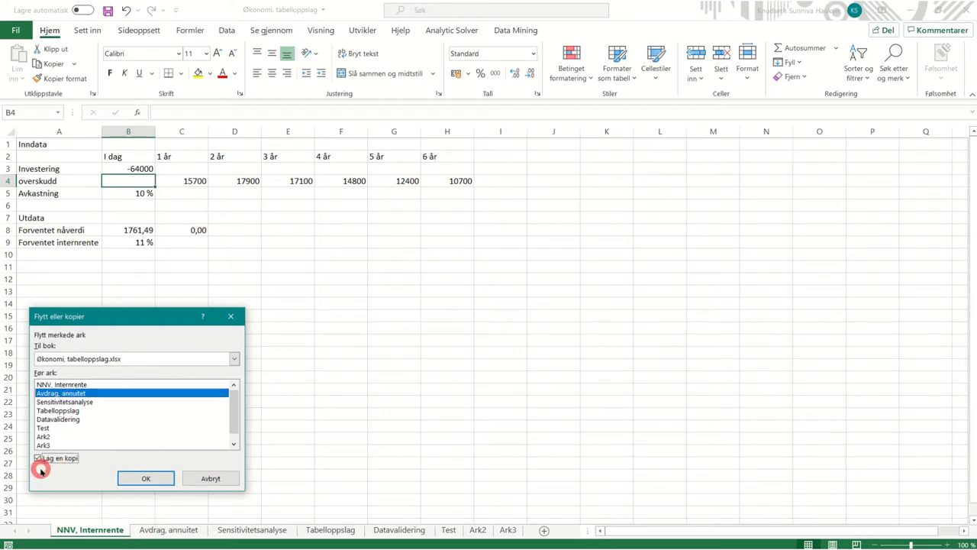
left_click(155, 478)
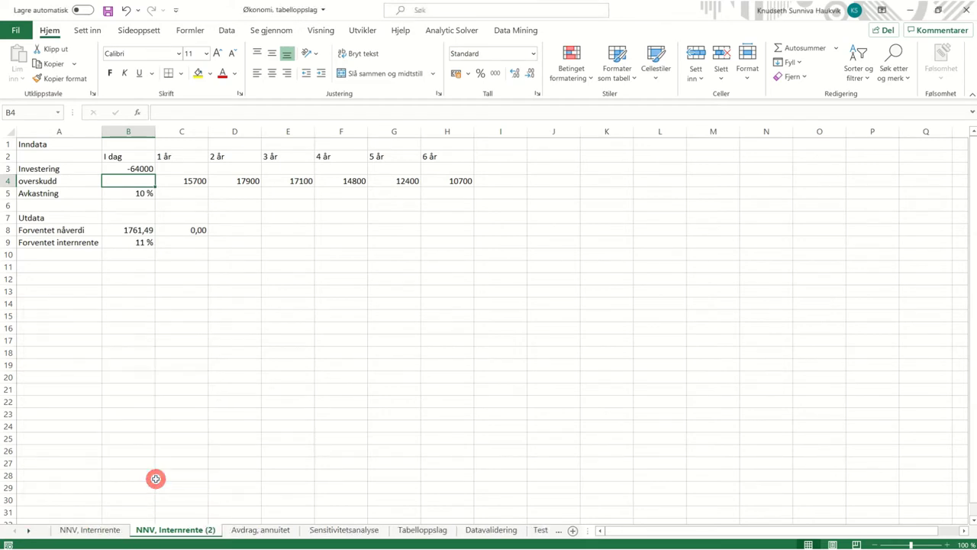
Switch back and forth between the NNV, Internrente sheet and its copy to compare them.
left_click(107, 530)
left_click(168, 530, "ctrl")
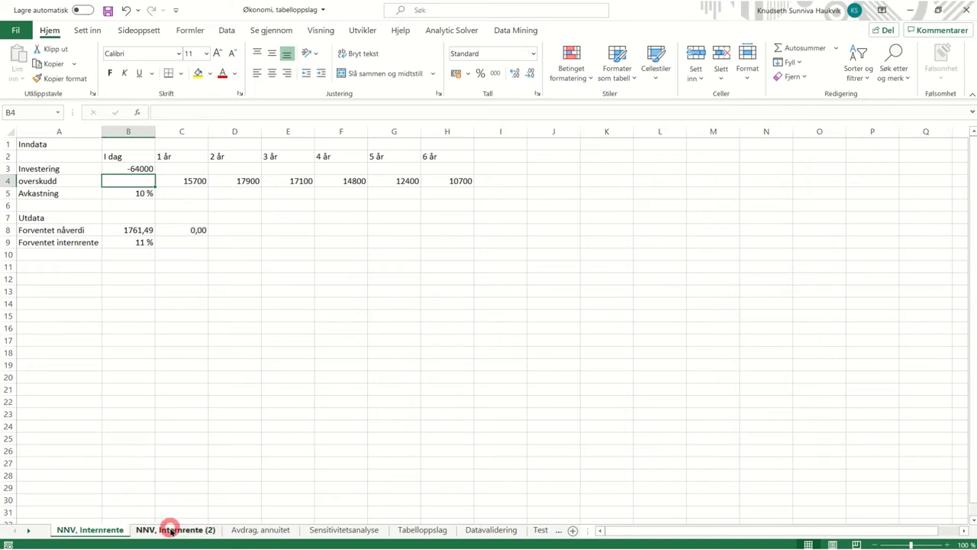
left_click(177, 529)
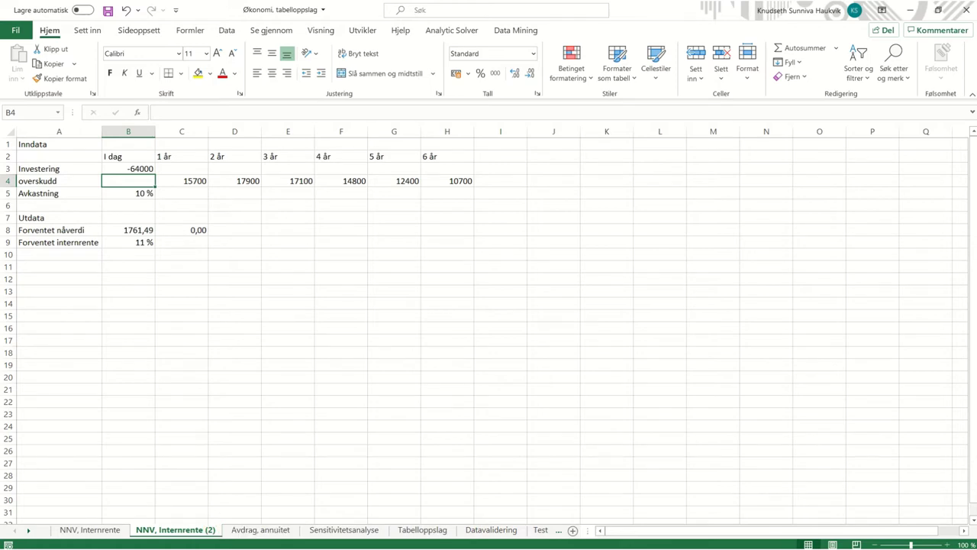
left_click(96, 530)
left_click(156, 531, "ctrl")
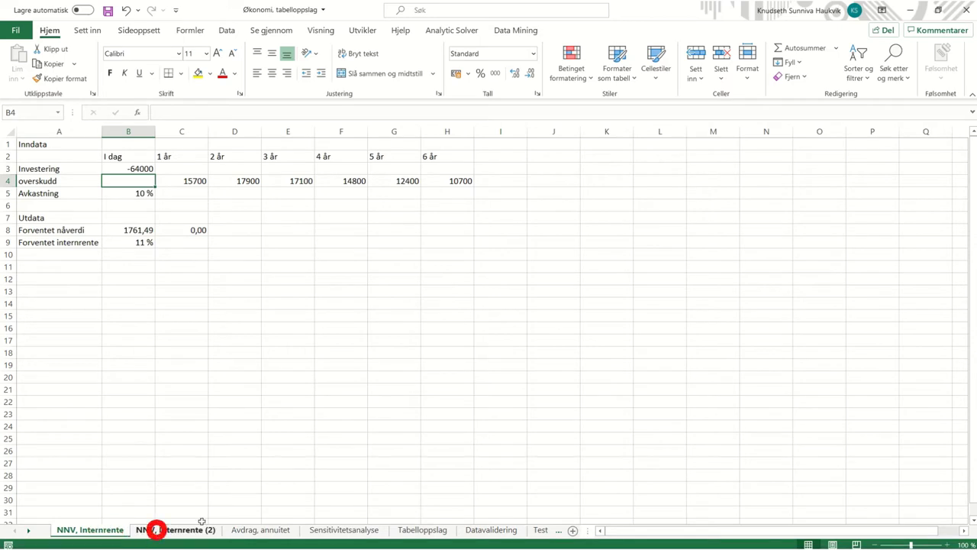
left_click(157, 530)
View the Tabelloppslag sheet in page layout and page break preview, and return it to normal view.
key("ctrl+Page_Down")
key("ctrl+Page_Down")
key("ctrl+Page_Down")
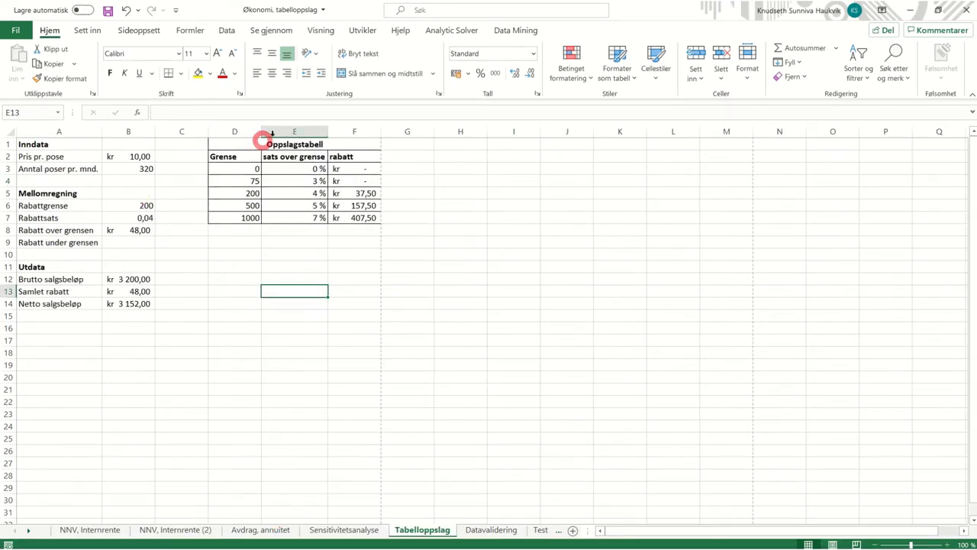
left_click(259, 286)
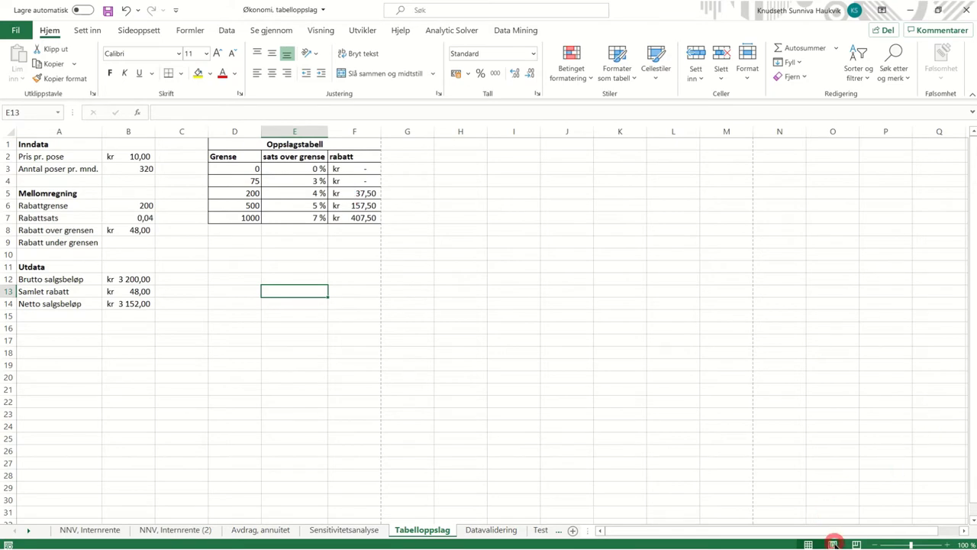
left_click(834, 544)
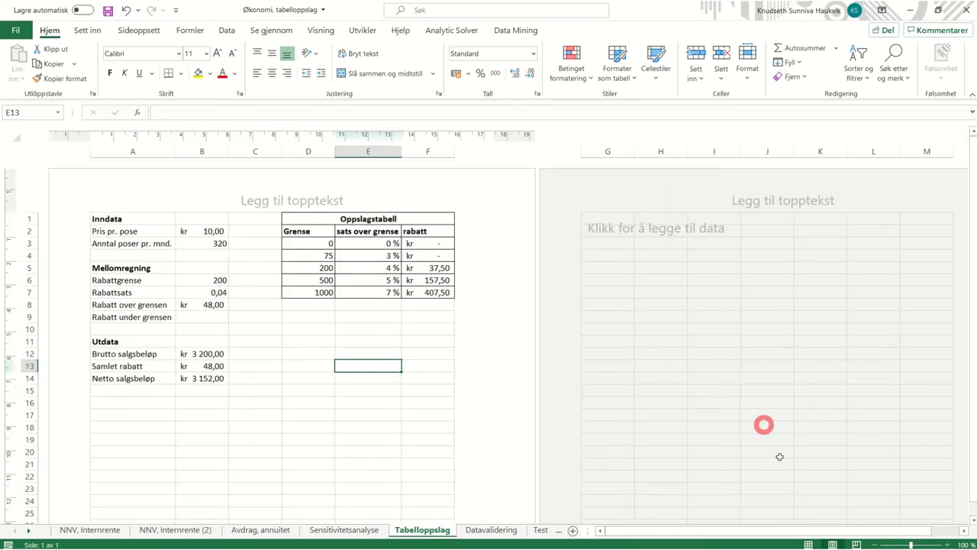
left_click(847, 543)
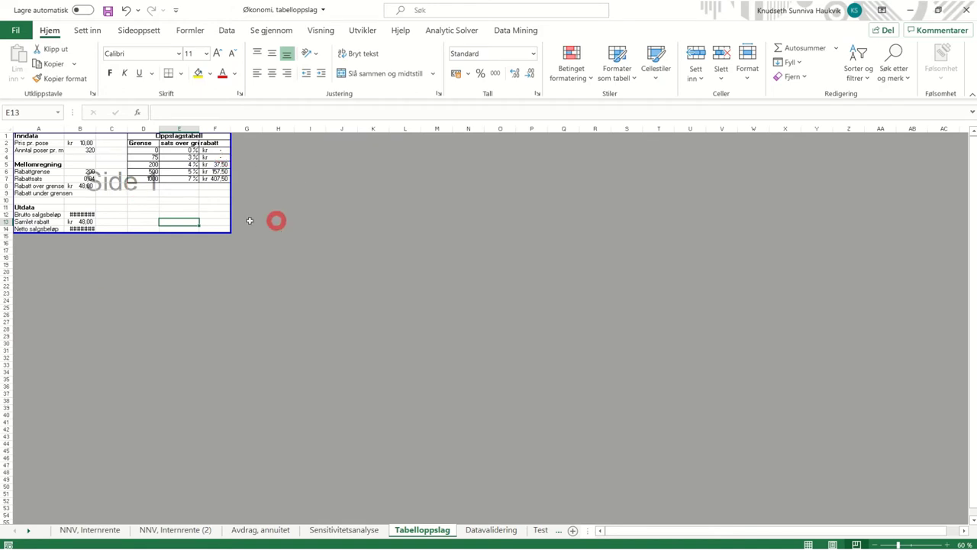
left_click(805, 543)
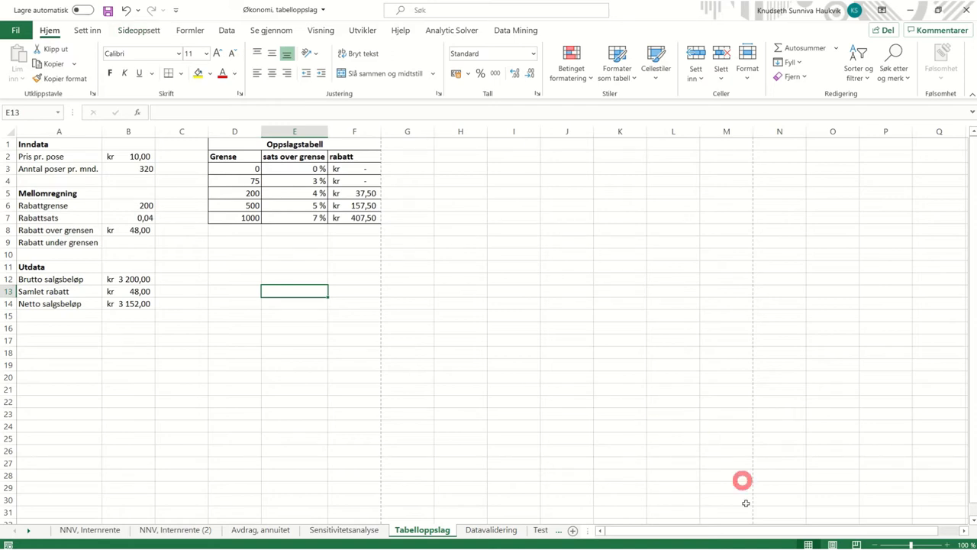
Set the page margins of the Tabelloppslag sheet to narrow (Smale).
left_click(314, 32)
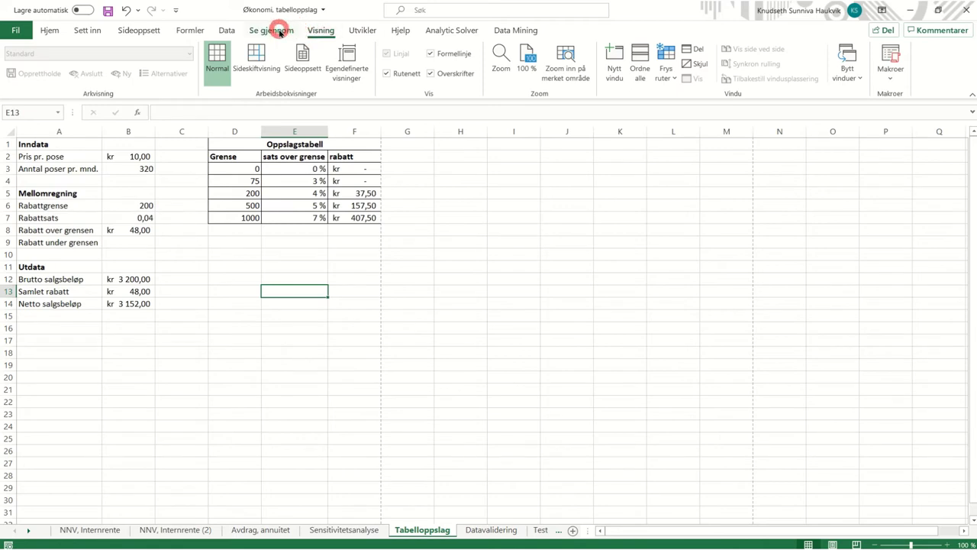
left_click(276, 30)
left_click(156, 30)
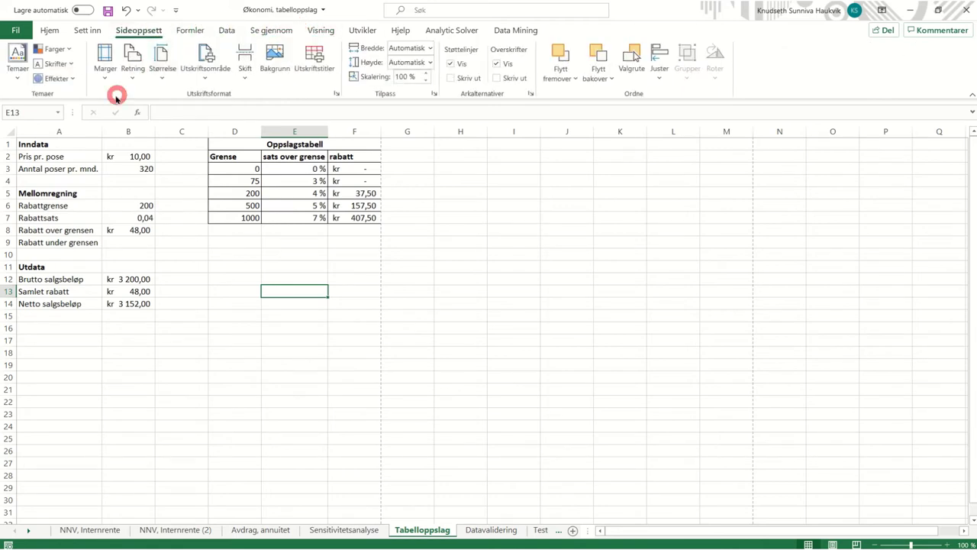
left_click(104, 65)
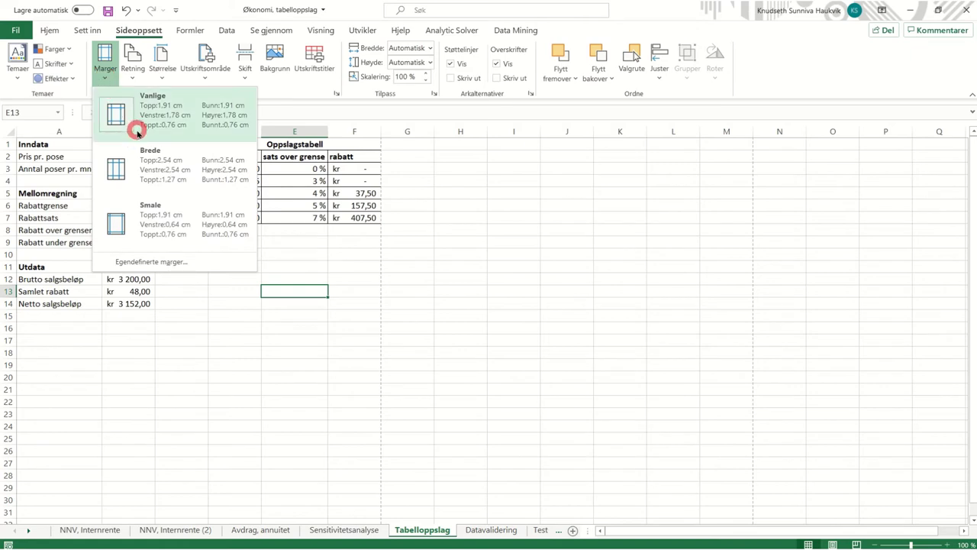
left_click(156, 217)
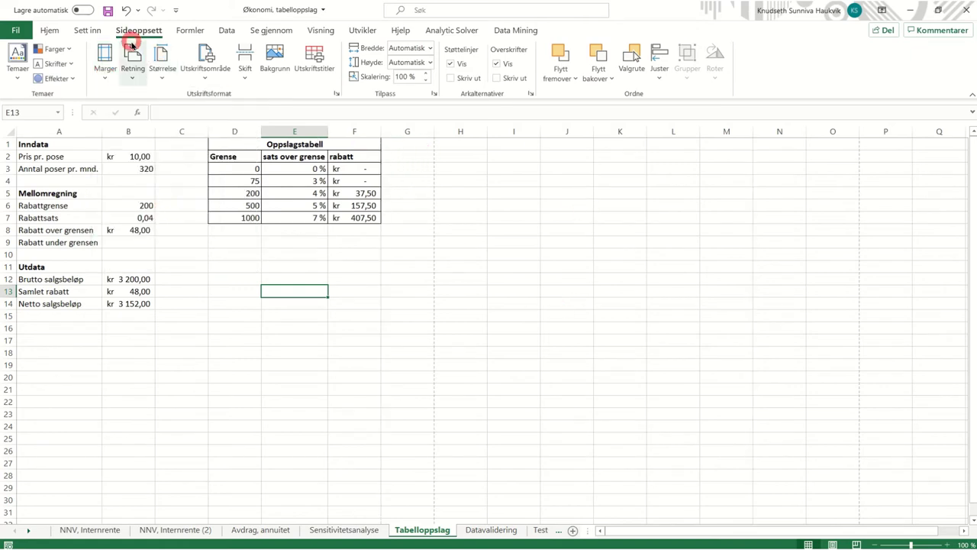
Try the wide (Brede) margins on the sheet and change them back to narrow (Smale).
left_click(105, 69)
left_click(148, 176)
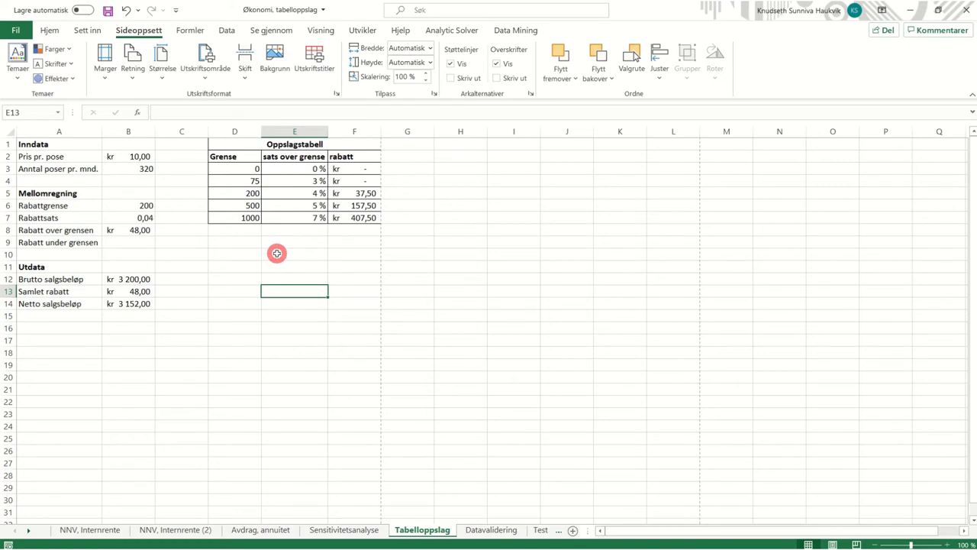
left_click(106, 67)
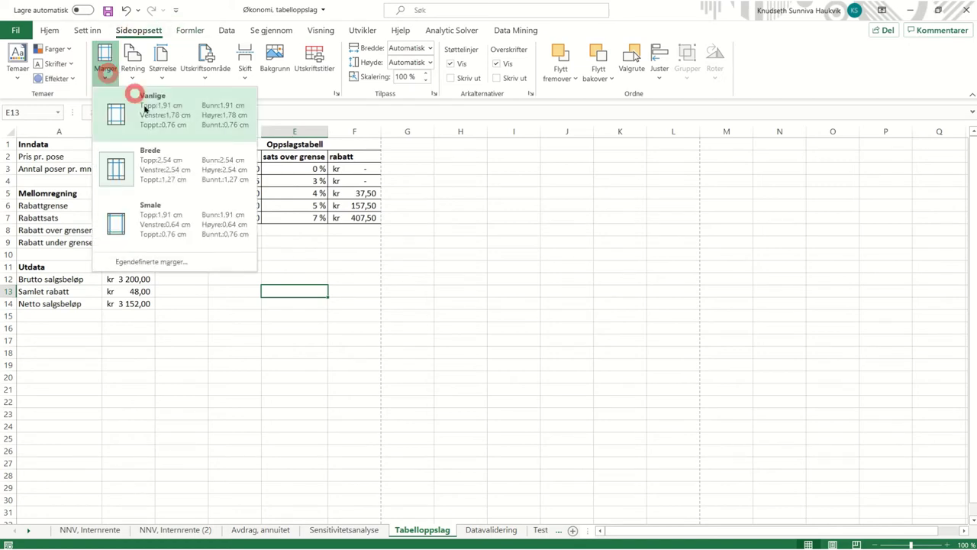
left_click(166, 204)
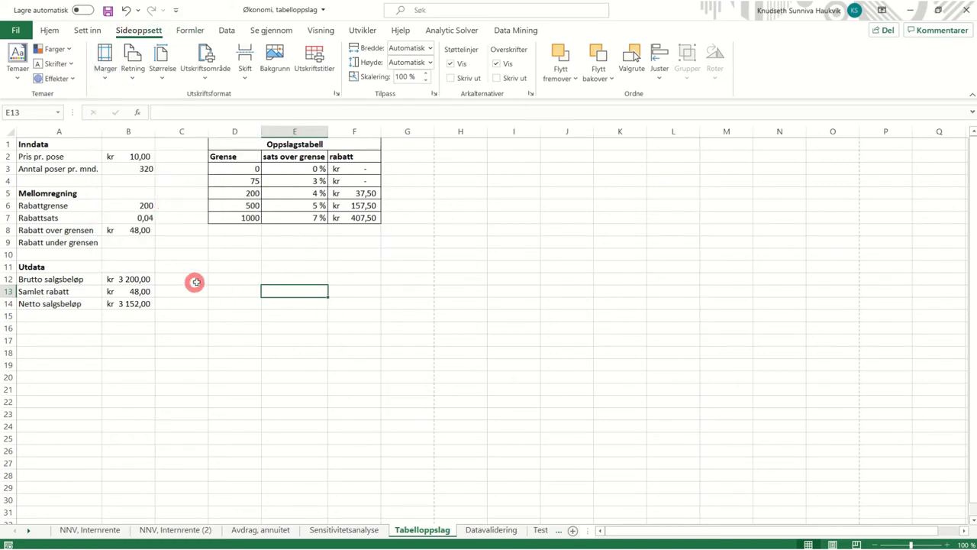
Preview the printout of the sheet in landscape orientation, restore portrait orientation and return to the worksheet.
left_click(15, 30)
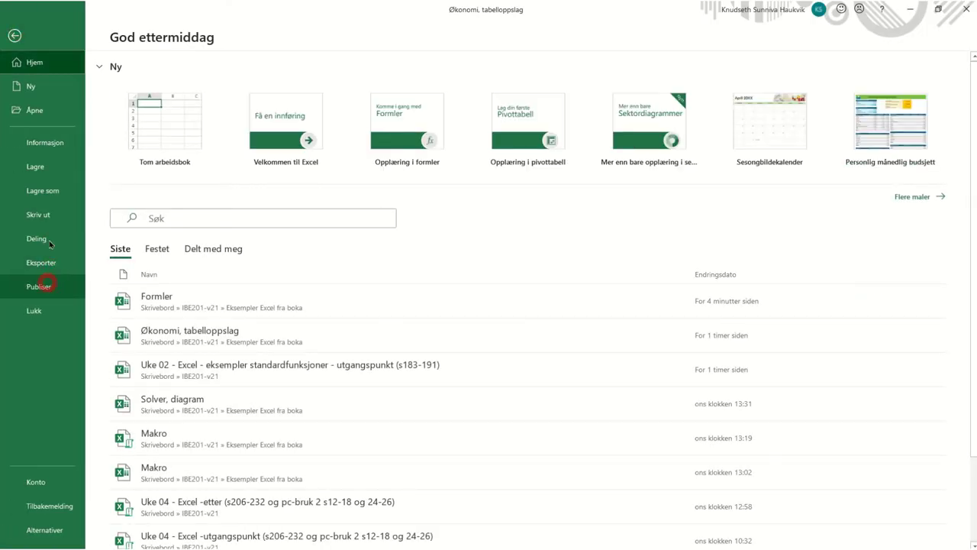
left_click(38, 215)
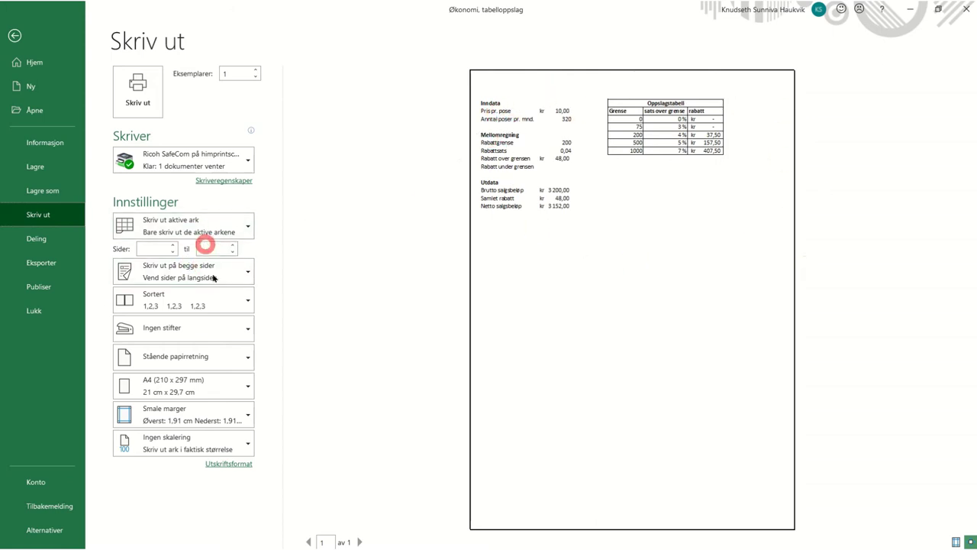
left_click(211, 356)
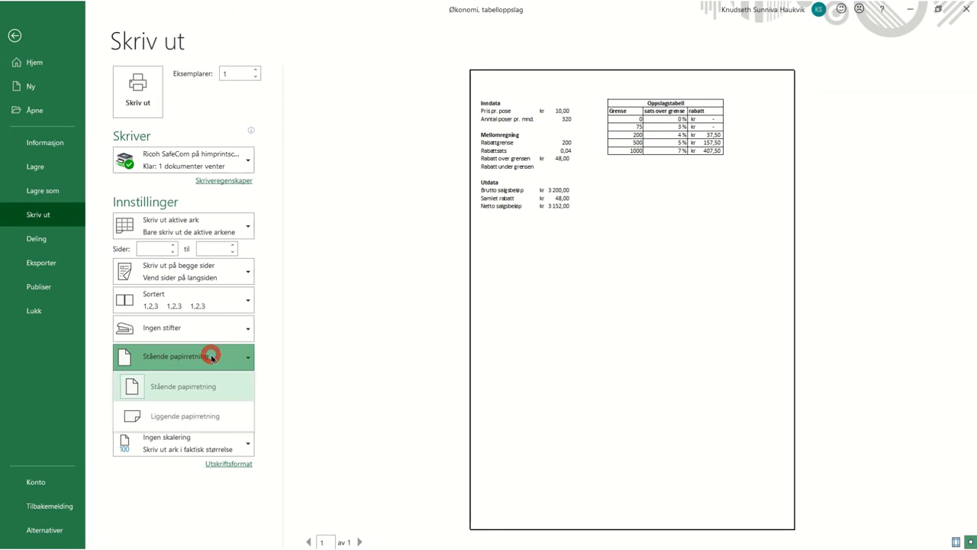
left_click(206, 416)
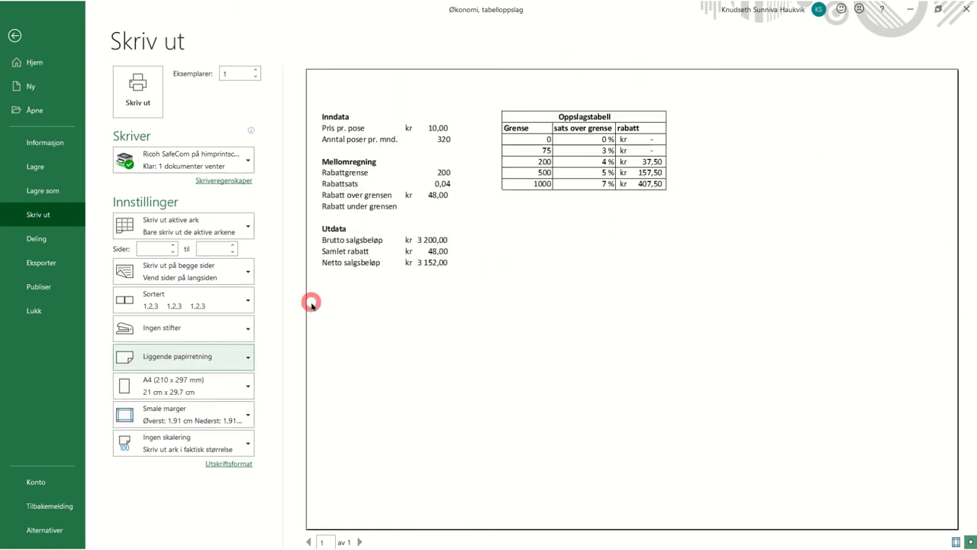
left_click(248, 355)
left_click(185, 371)
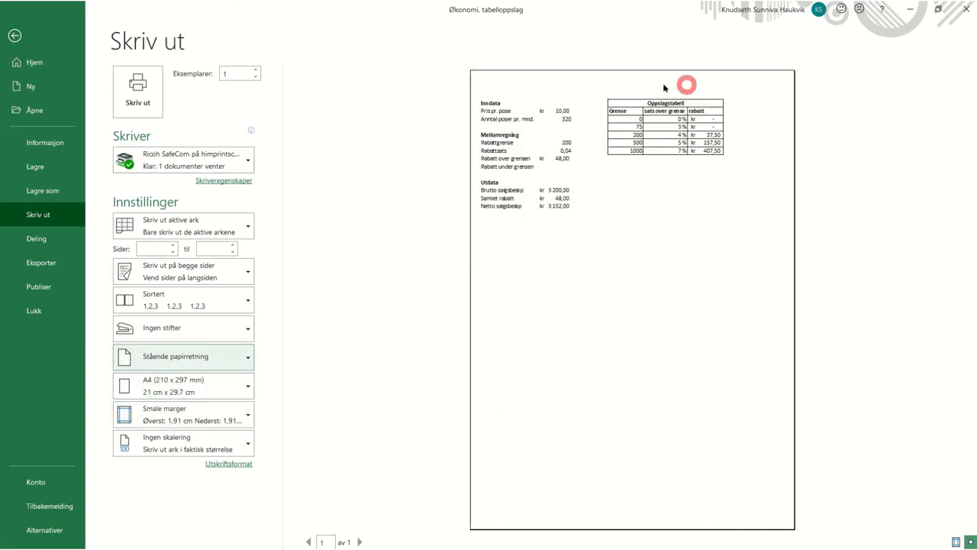
left_click(15, 35)
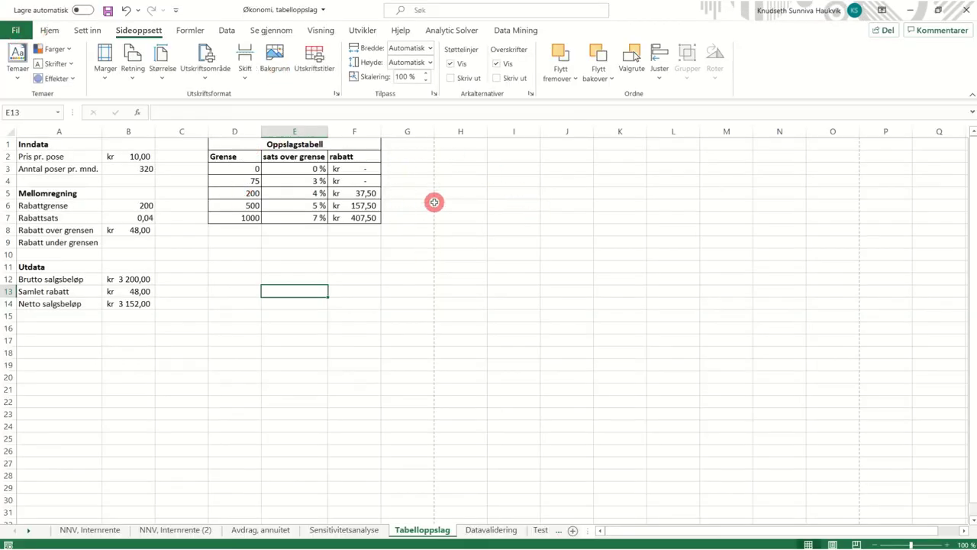
Move the Oppslagstabell range D1:F7 to below the Utdata section, starting in cell A16.
left_click_drag(218, 146, 367, 220)
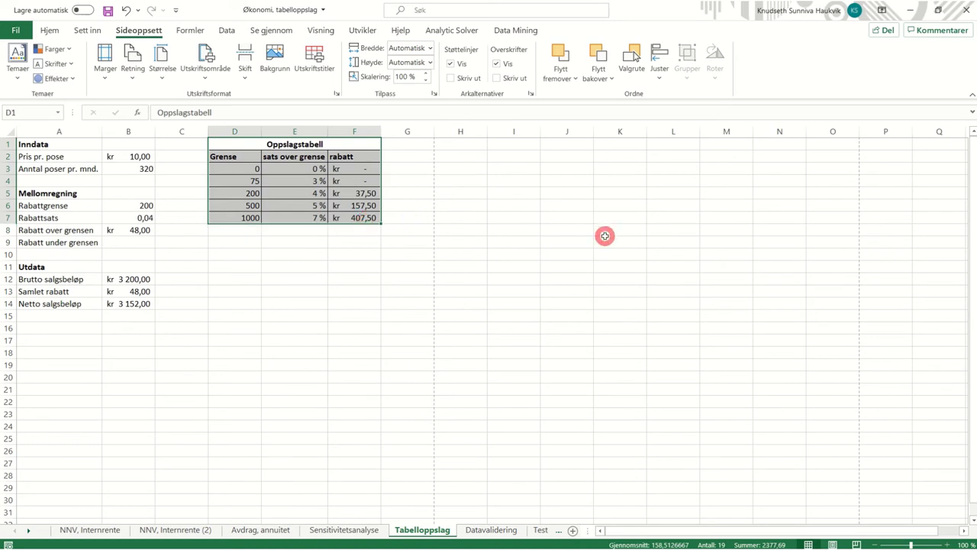
key("ctrl+c")
left_click(28, 329)
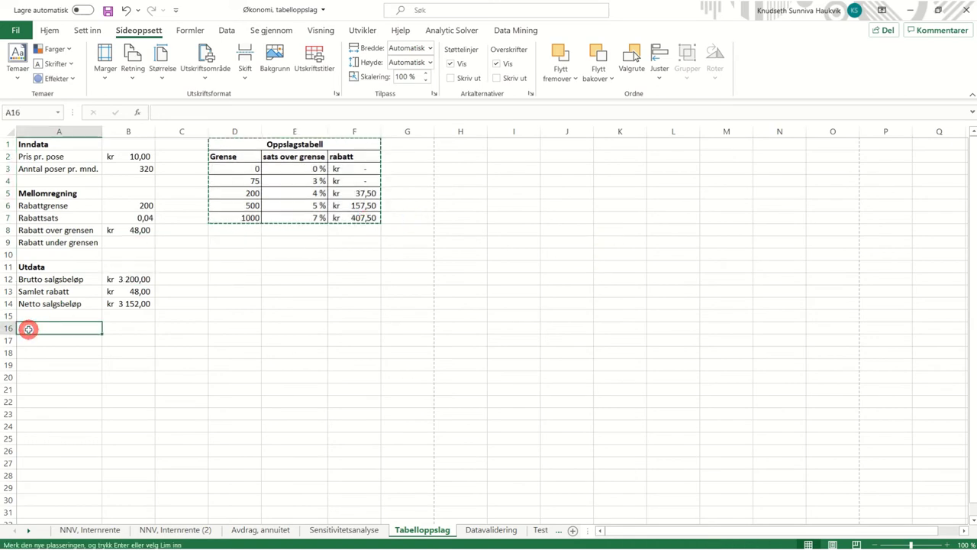
right_click(28, 329)
left_click(66, 277)
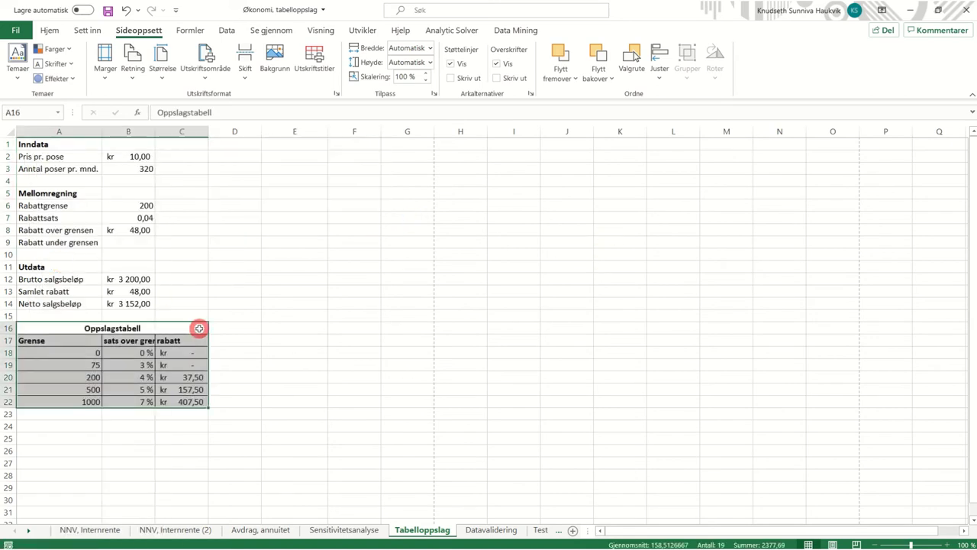
left_click(204, 239)
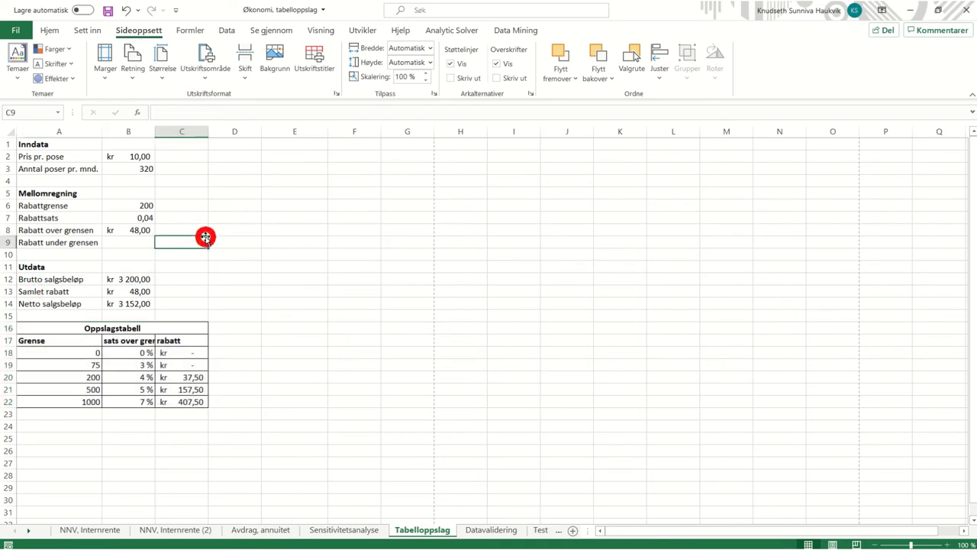
Check the print preview of the sheet with the lookup table below the Utdata section, and return to the worksheet.
left_click(20, 32)
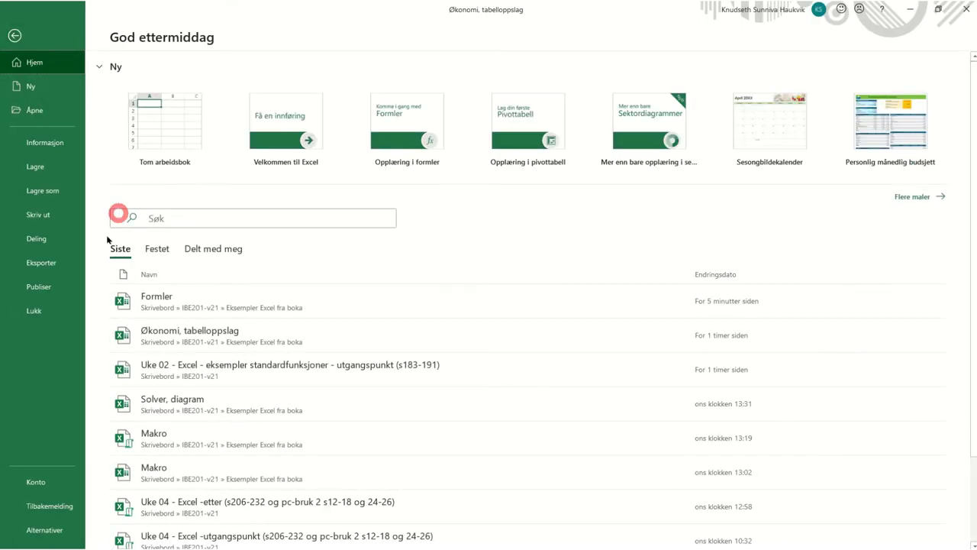
left_click(42, 215)
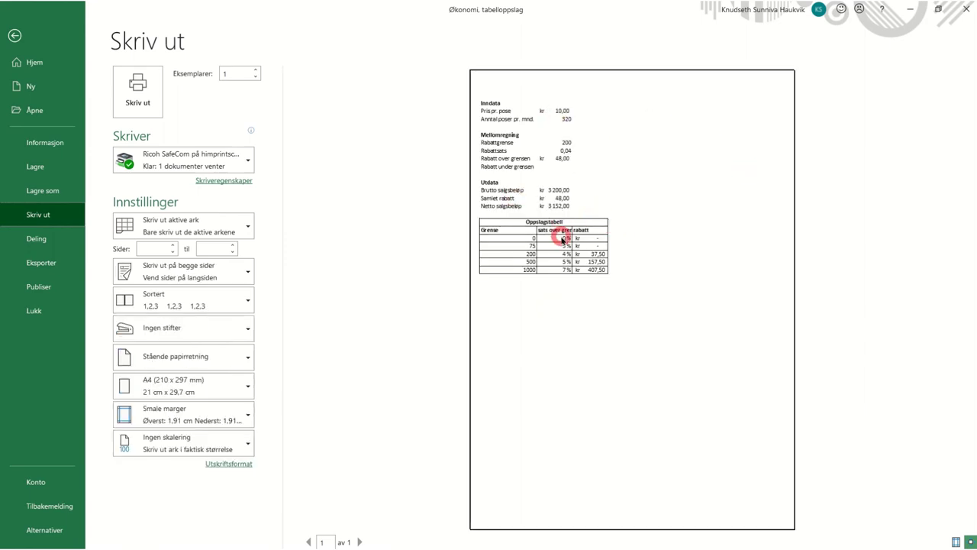
left_click(15, 35)
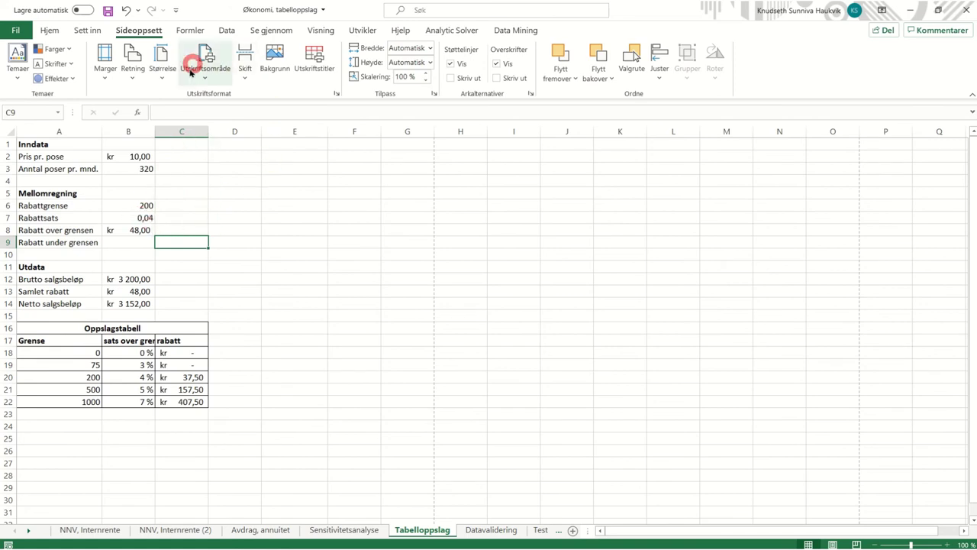
Auto-fit the width of column B and show the formulas in the cells instead of their values.
double_click(151, 134)
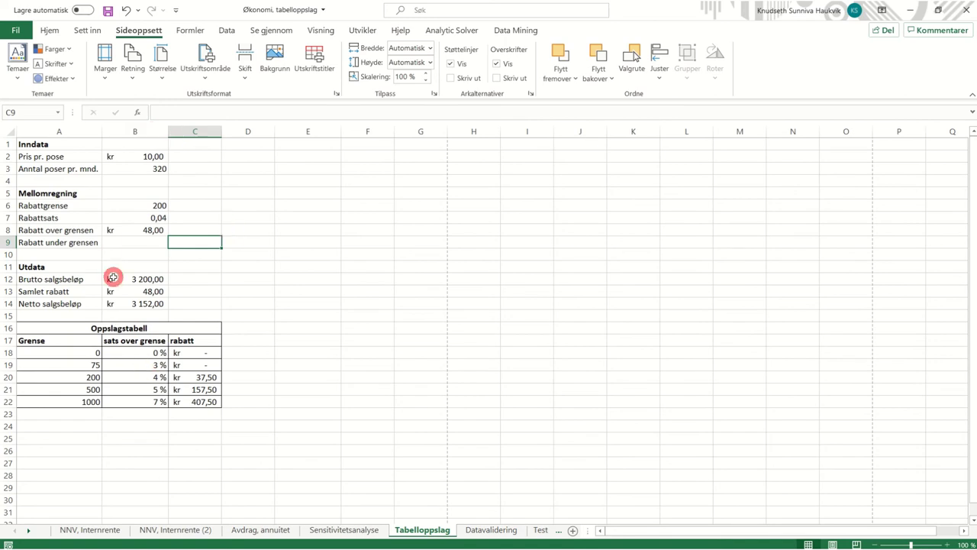
left_click(190, 32)
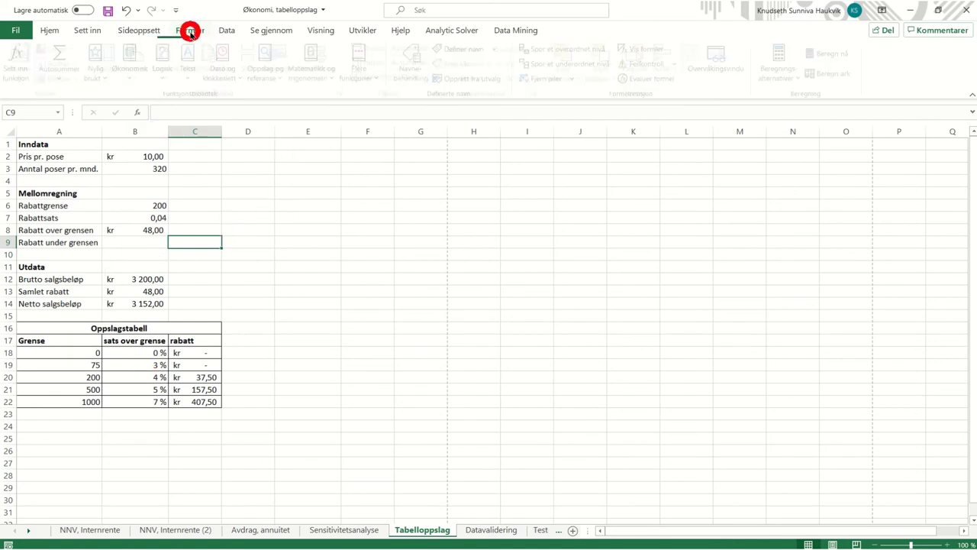
left_click(645, 49)
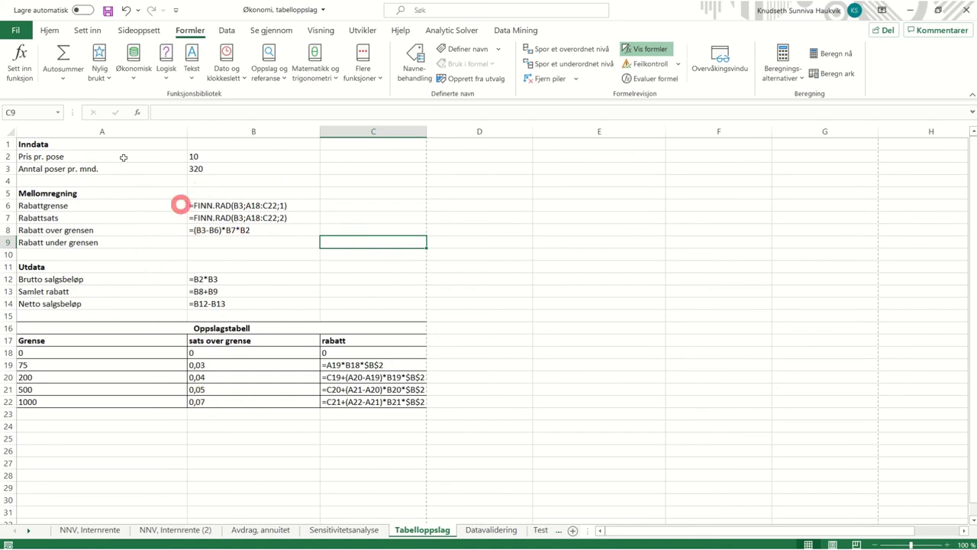
Check how the sheet prints with its formulas shown, and return to the worksheet.
left_click(16, 31)
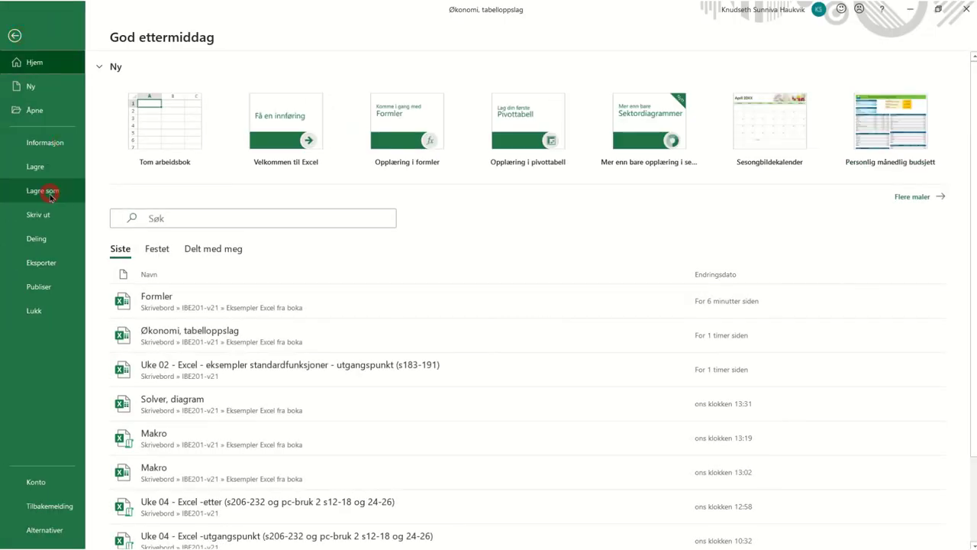
left_click(40, 215)
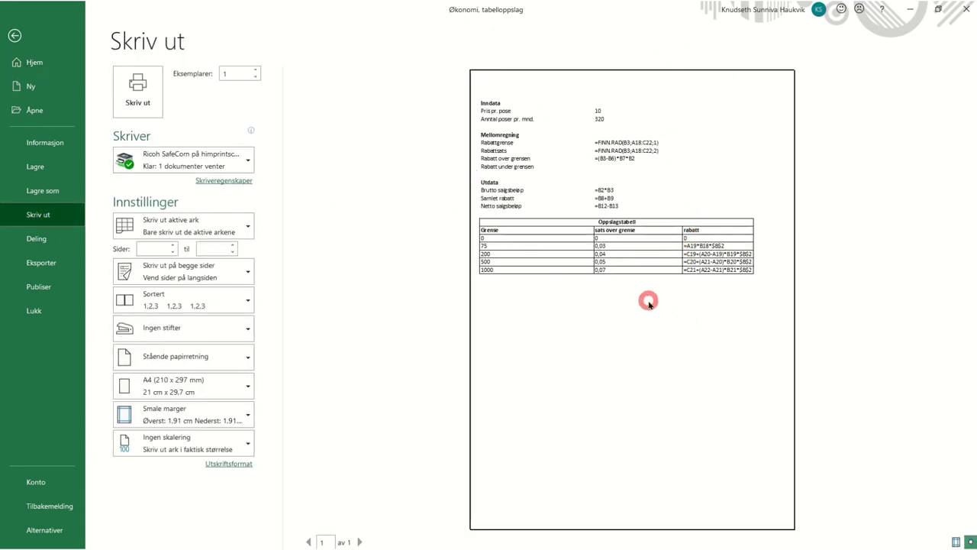
left_click(14, 35)
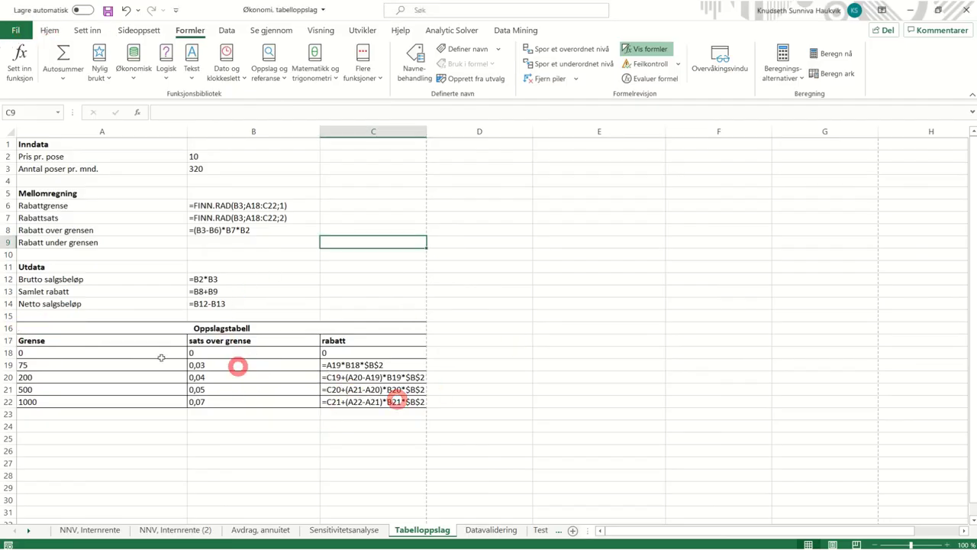
Move the lookup table from A16:C22 to cell D1 and back to A16 to compare the cell references in the formulas.
left_click_drag(57, 329, 370, 399)
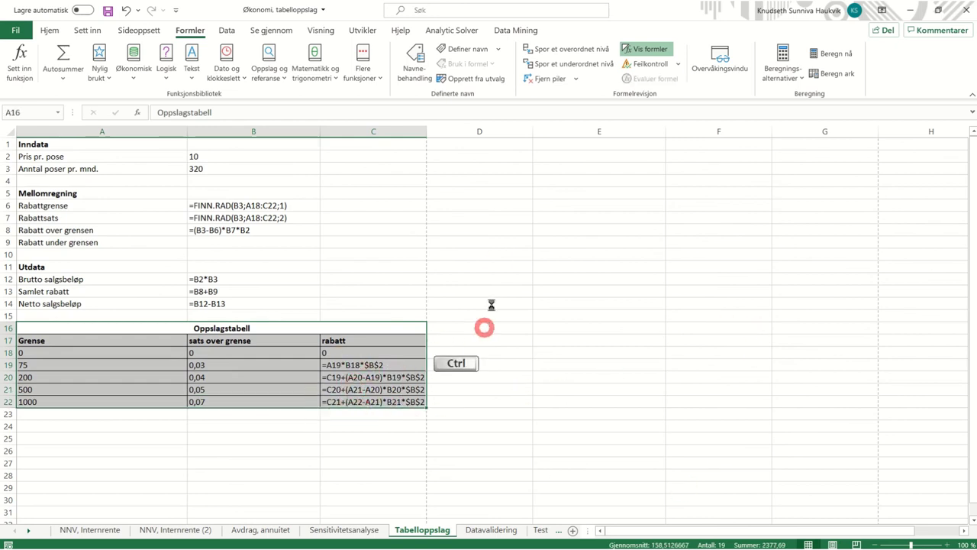
key("ctrl+x")
left_click(455, 146)
key("ctrl+v")
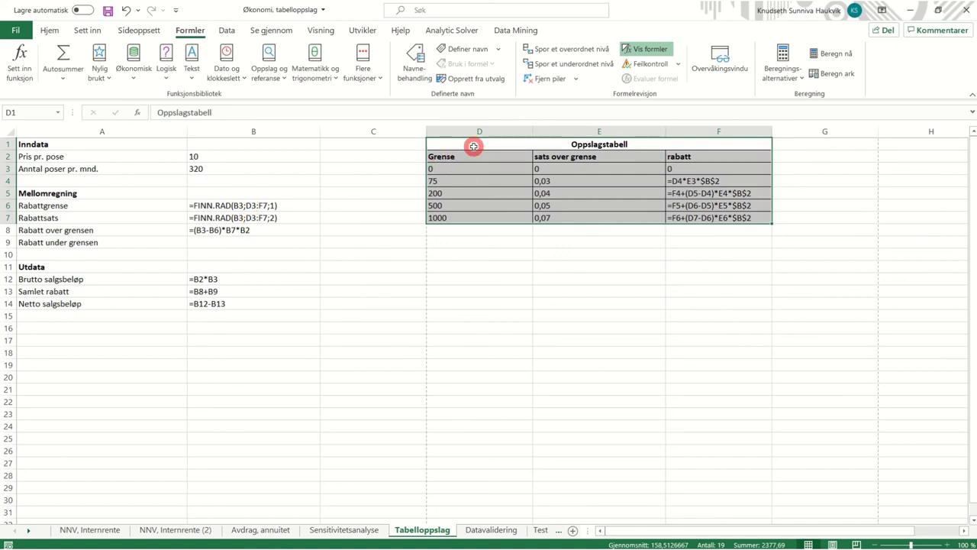
key("ctrl+c")
left_click(46, 328)
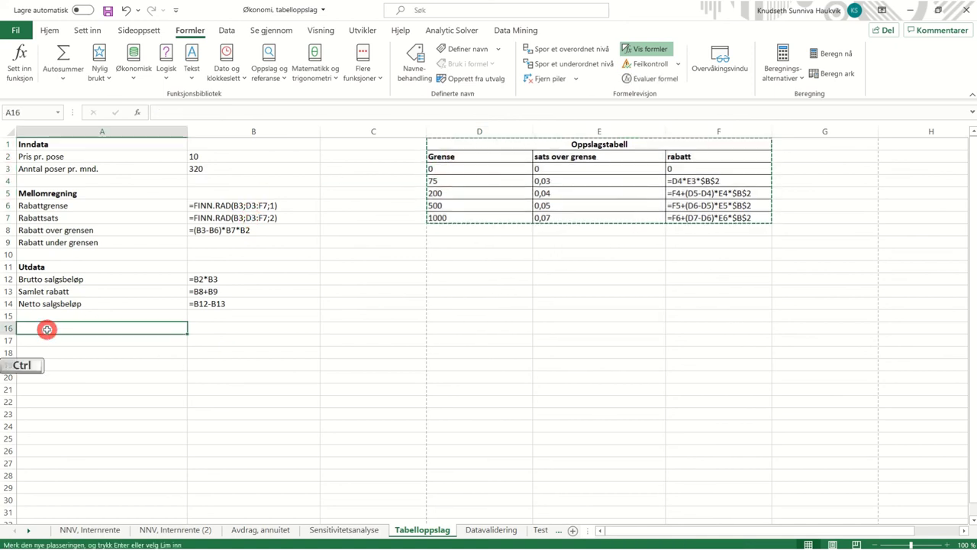
key("ctrl+v")
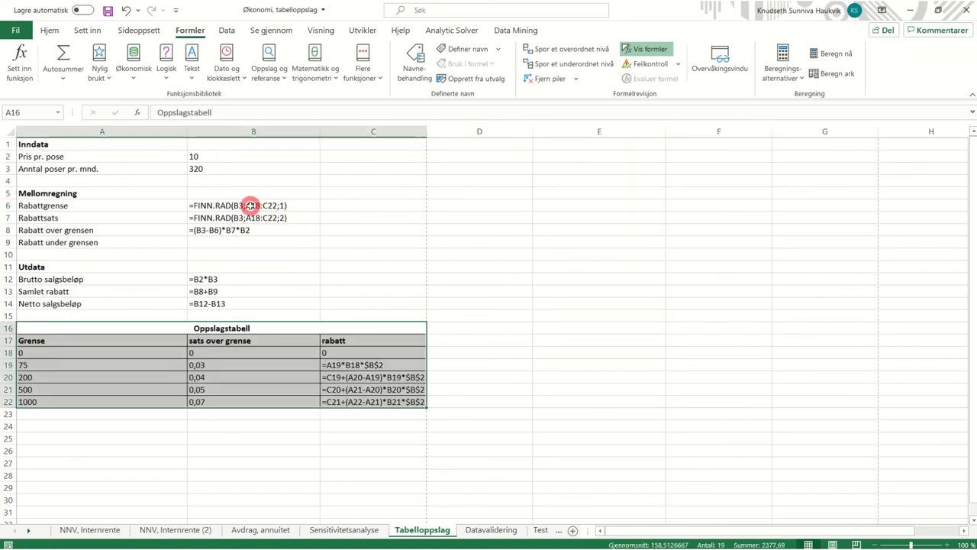
left_click(336, 315)
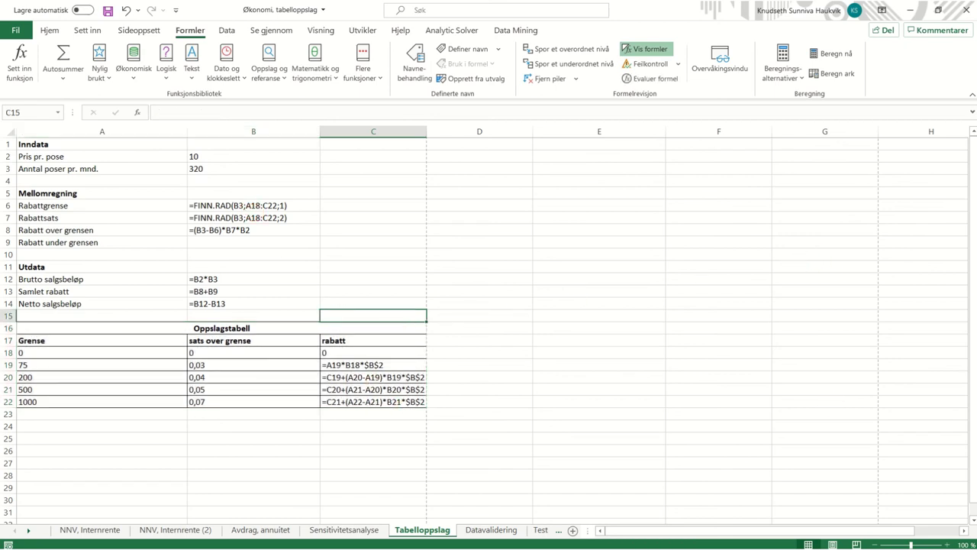